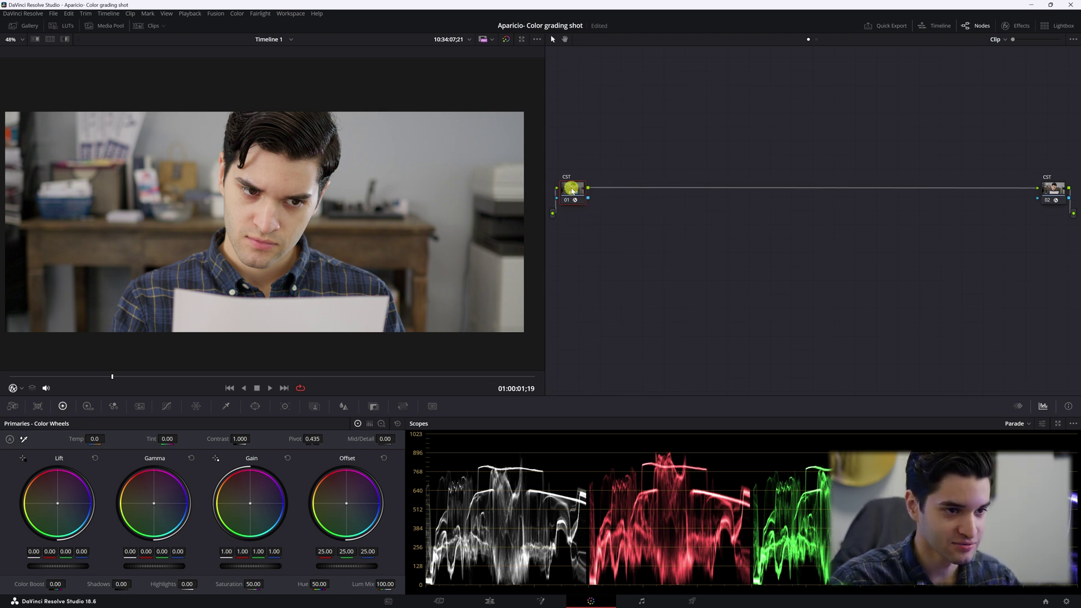
# Add a serial node after the first CST node, place it lower in the graph and label it PRI
pyautogui.moveTo(572, 189); pyautogui.dragTo(574, 187)
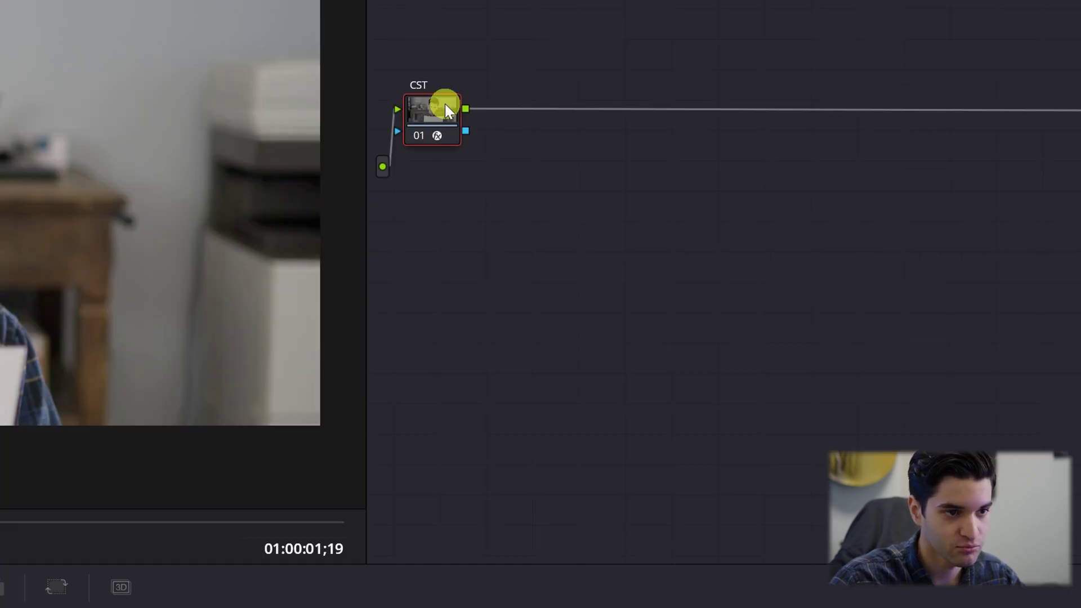
pyautogui.rightClick(581, 186)
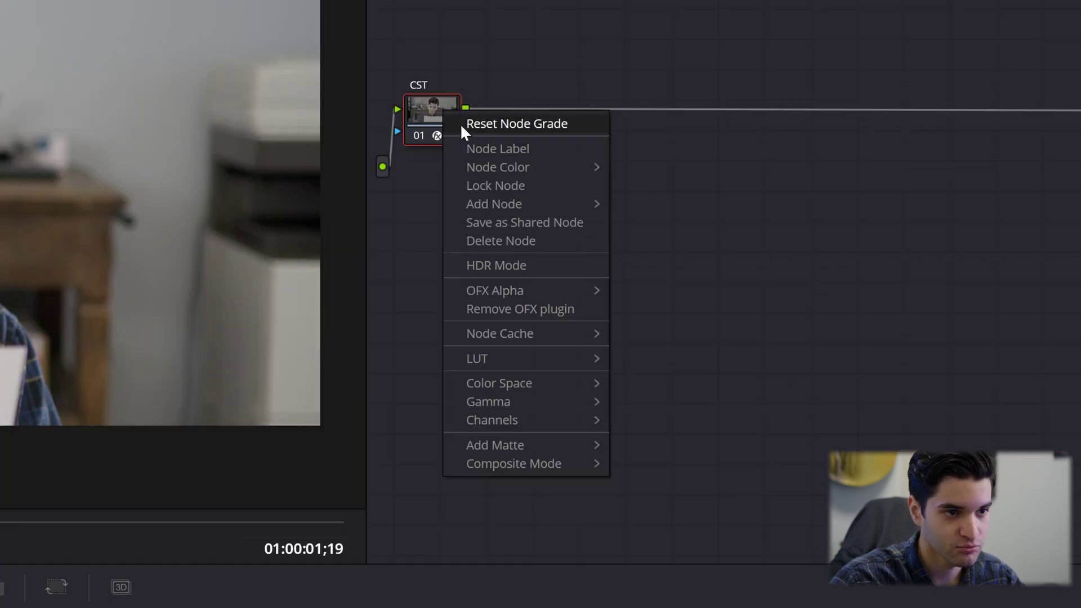
pyautogui.moveTo(572, 204)
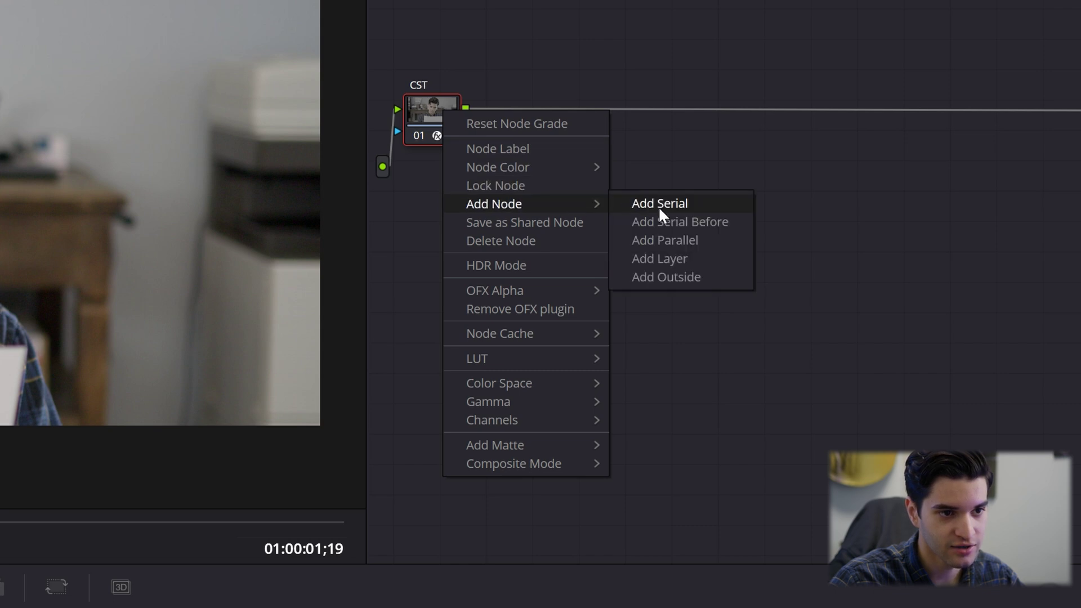
pyautogui.click(660, 206)
pyautogui.moveTo(539, 110); pyautogui.dragTo(521, 213)
pyautogui.moveTo(447, 121); pyautogui.dragTo(443, 109)
pyautogui.rightClick(510, 209)
pyautogui.click(545, 246)
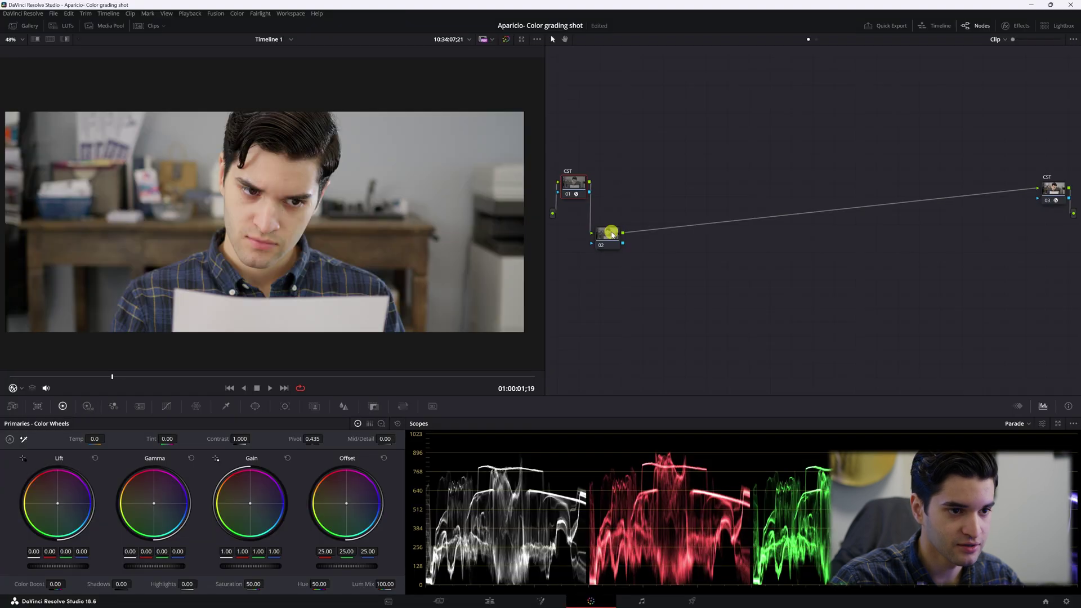
pyautogui.write('PRI')
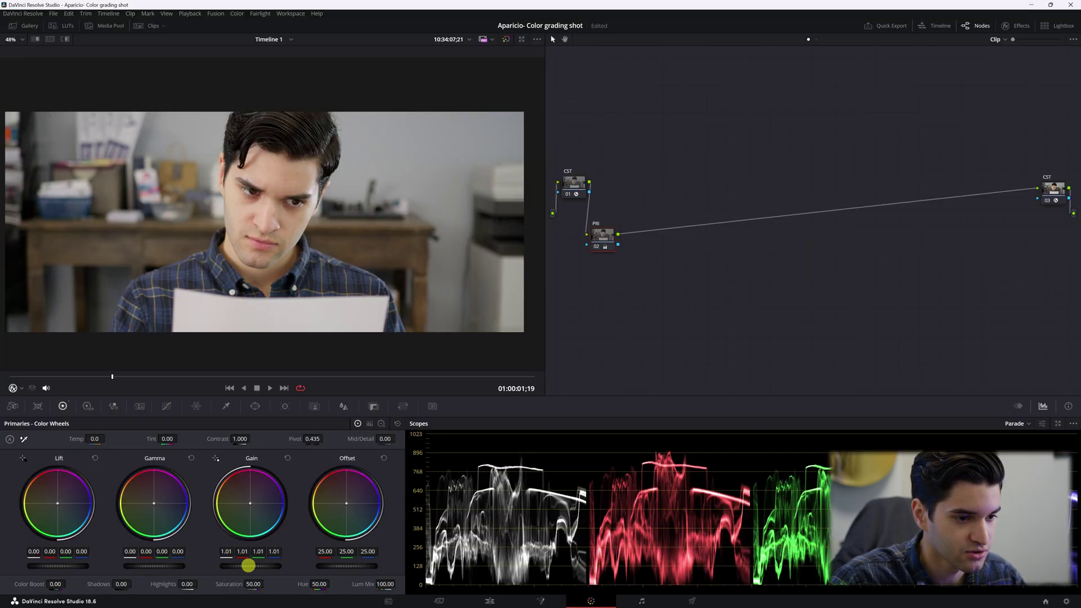
# Try raising the PRI node's Gain strongly and lowering its Lift to -0.08, resetting each wheel after its test
pyautogui.moveTo(503, 523); pyautogui.dragTo(508, 522)
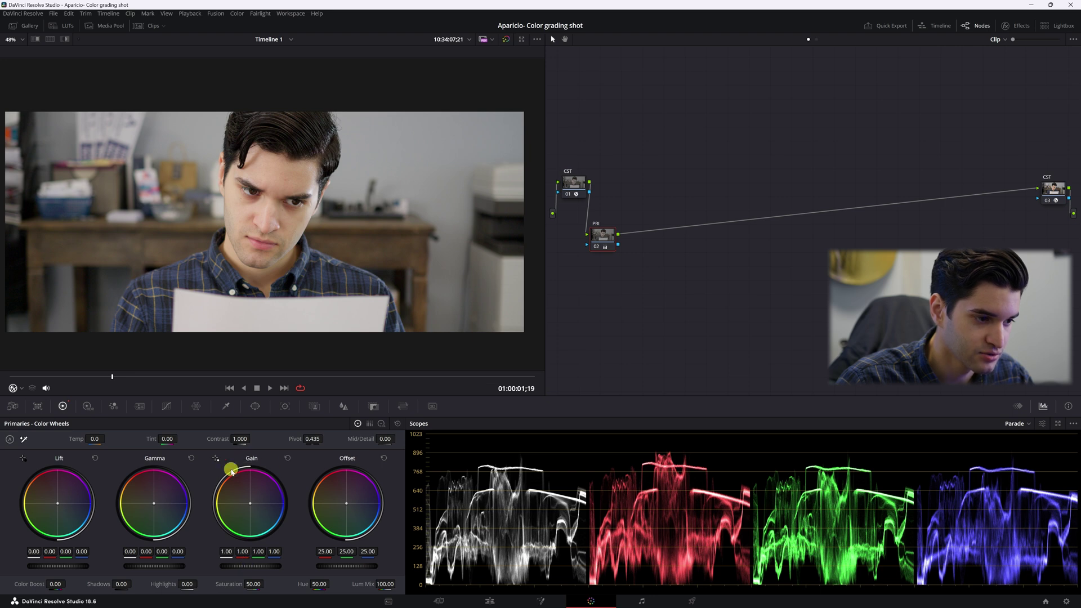
pyautogui.moveTo(244, 567); pyautogui.dragTo(514, 572)
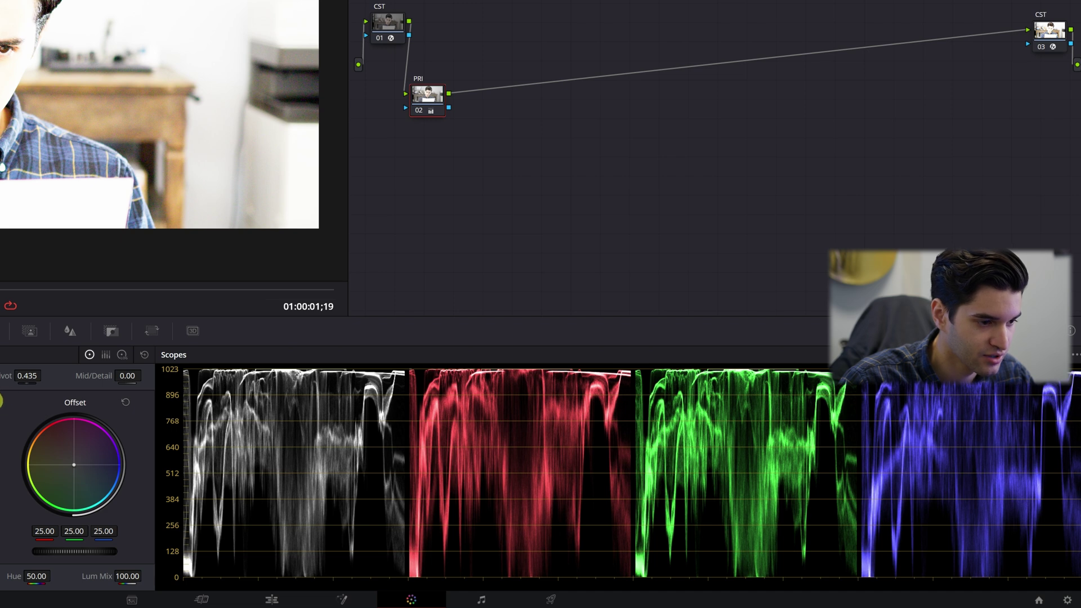
pyautogui.click(0, 400)
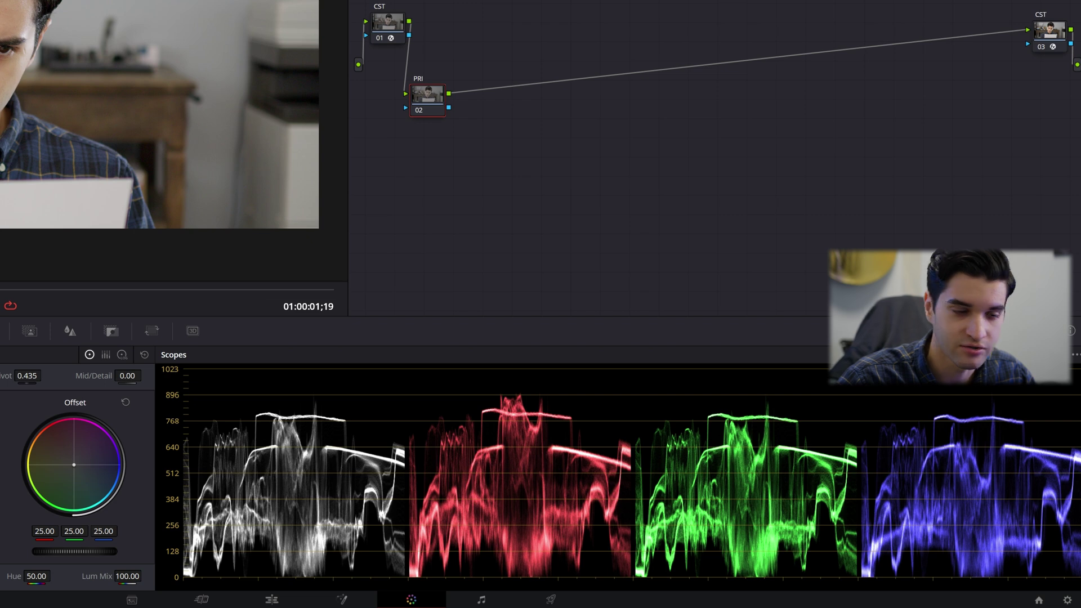
pyautogui.moveTo(12, 551); pyautogui.dragTo(0, 551)
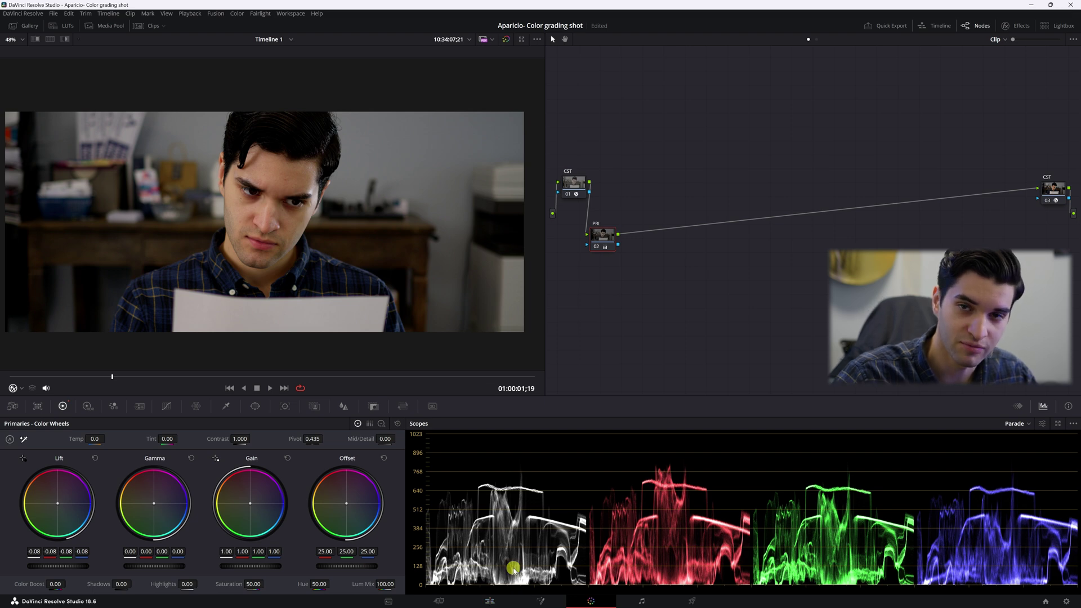
pyautogui.click(90, 459)
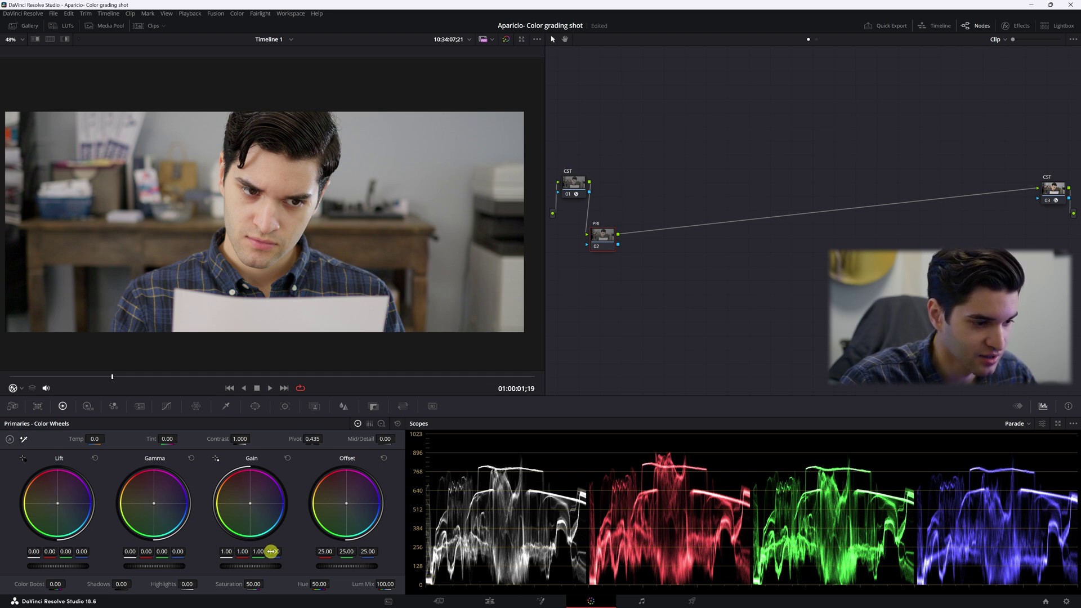
# Set the PRI node's Lift to 0.03, Gamma to -0.04 and Gain to 0.95
pyautogui.moveTo(54, 569); pyautogui.dragTo(85, 566)
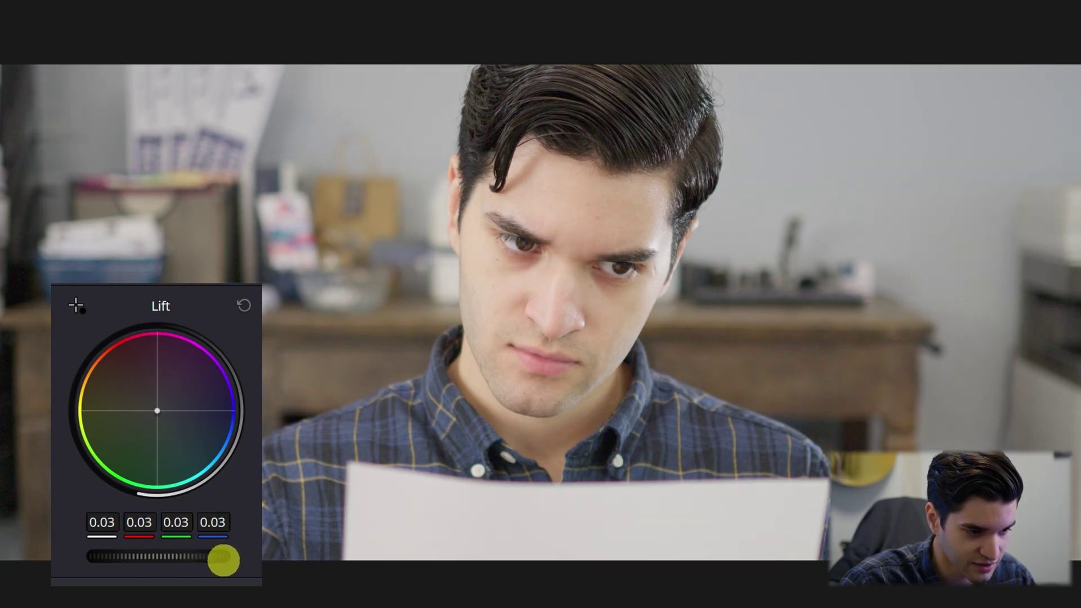
pyautogui.moveTo(223, 560); pyautogui.dragTo(222, 560)
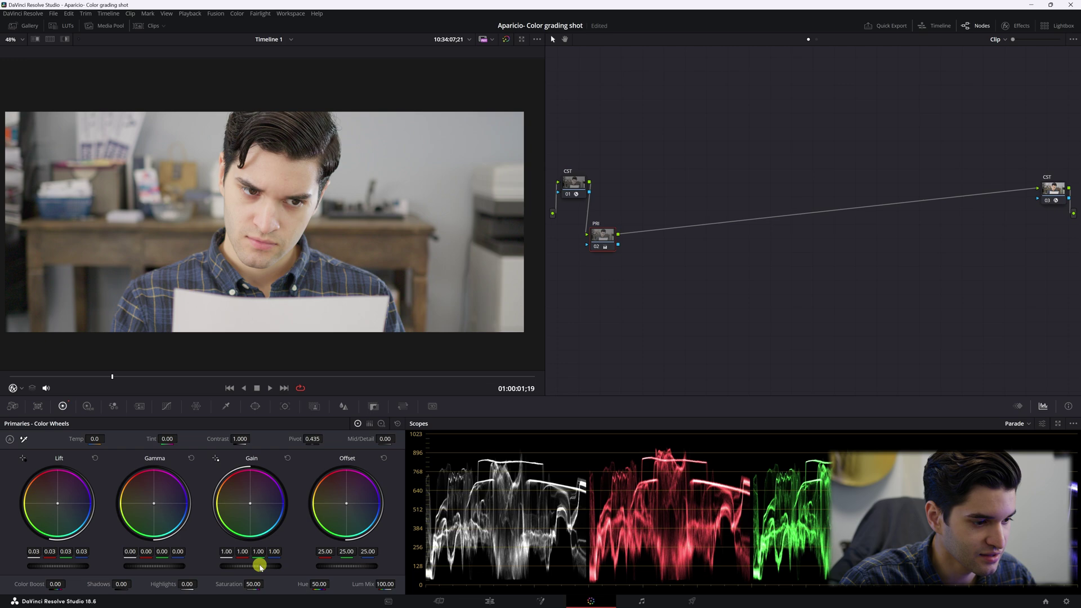
pyautogui.moveTo(258, 565); pyautogui.dragTo(235, 566)
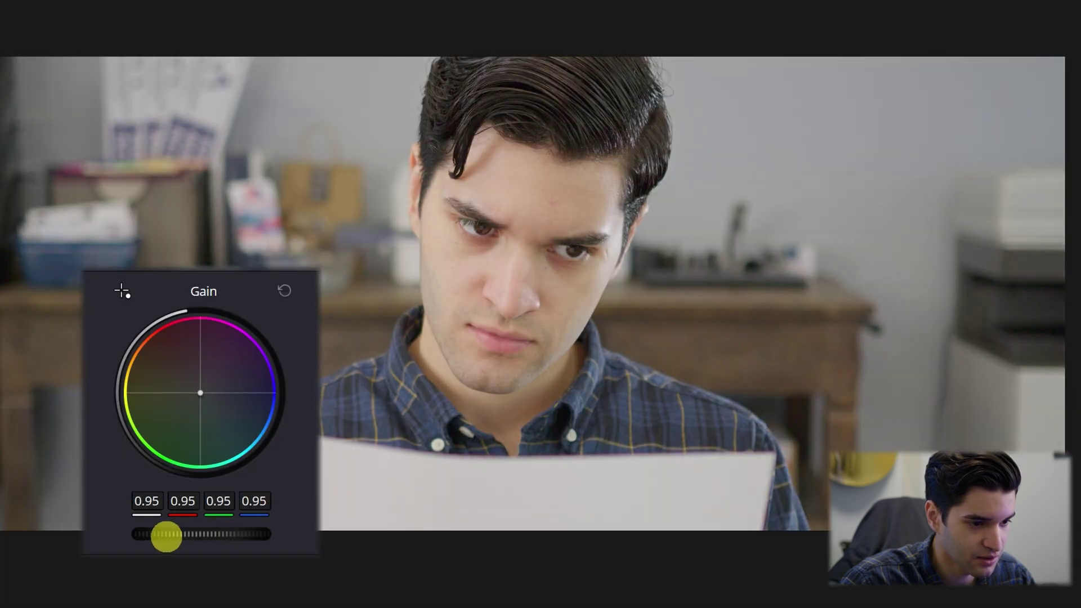
pyautogui.moveTo(167, 536); pyautogui.dragTo(151, 535)
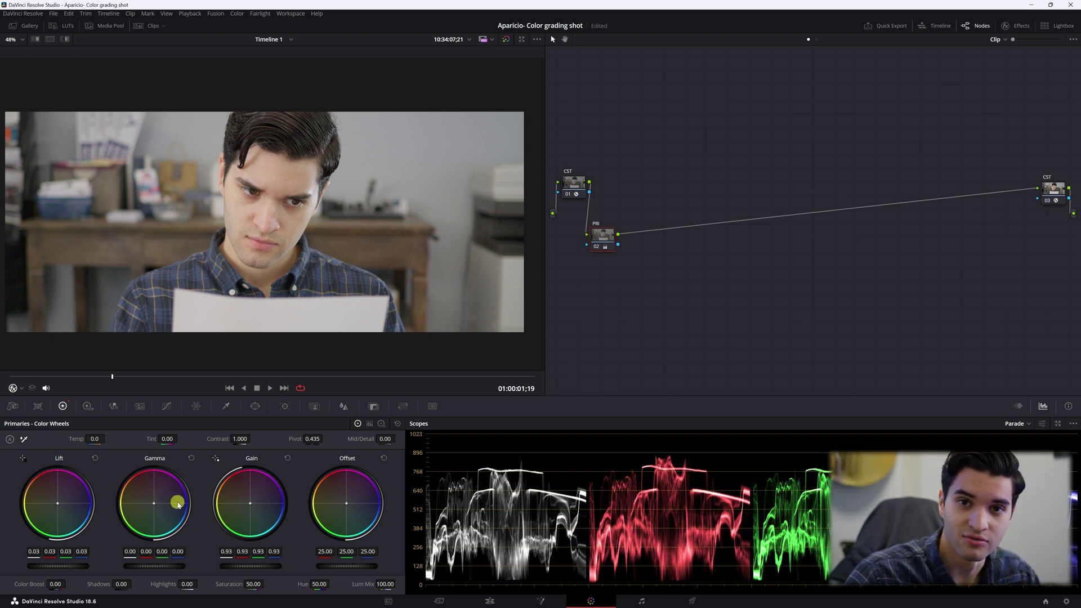
pyautogui.moveTo(152, 567); pyautogui.dragTo(95, 567)
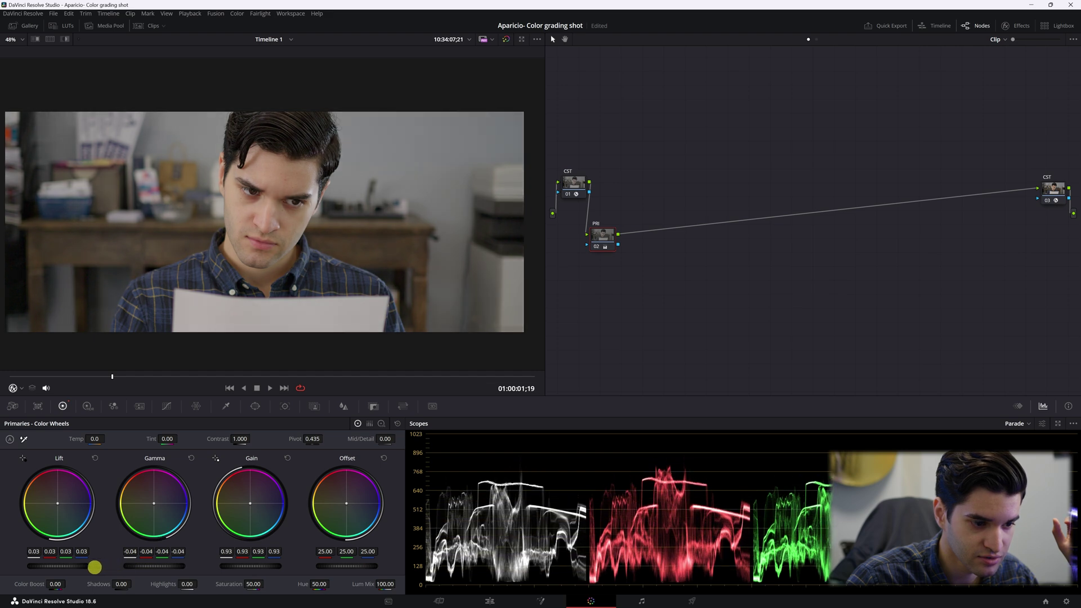
pyautogui.moveTo(251, 567); pyautogui.dragTo(267, 554)
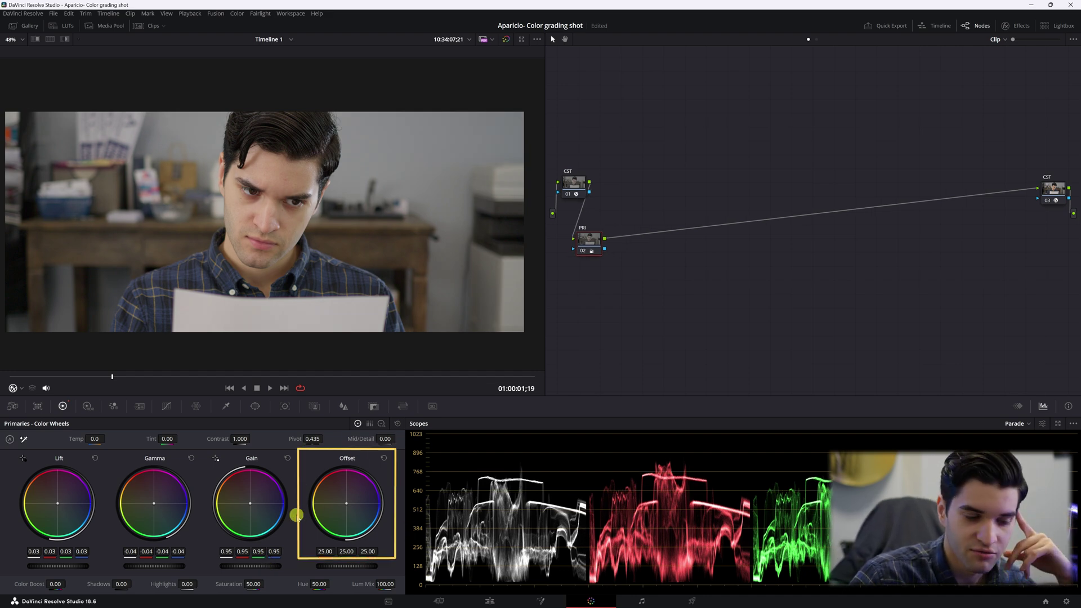
# Try lowering the PRI node's Offset master level and undo the change
pyautogui.moveTo(366, 565); pyautogui.dragTo(244, 569)
pyautogui.hotkey('ctrl', 'z')
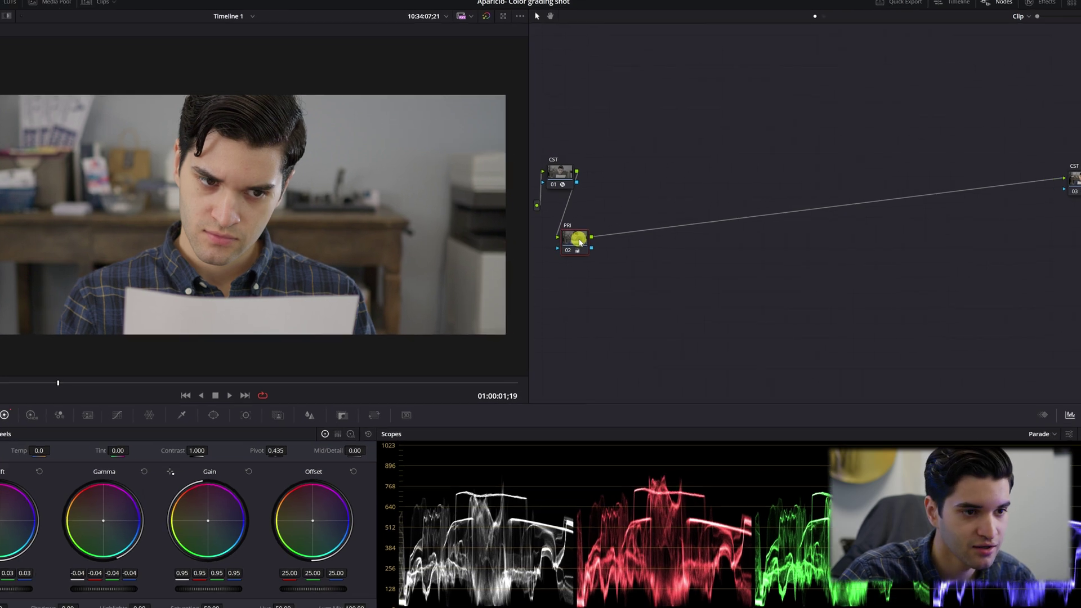
# Add a serial node labelled CURVES after PRI, align it beside PRI and show its custom curves
pyautogui.rightClick(592, 241)
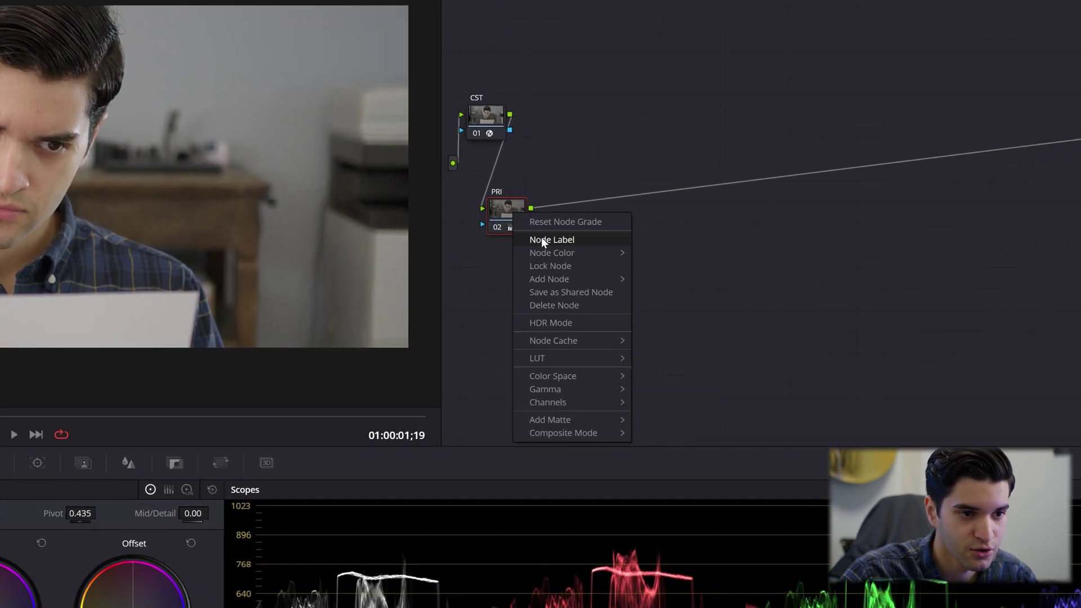
pyautogui.moveTo(557, 272)
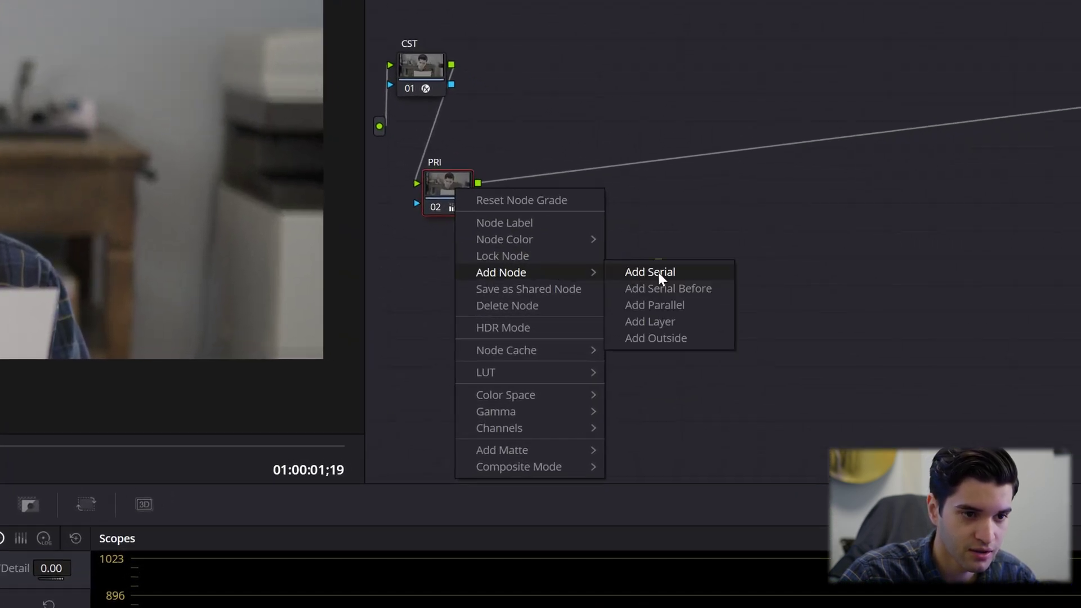
pyautogui.click(657, 272)
pyautogui.rightClick(550, 208)
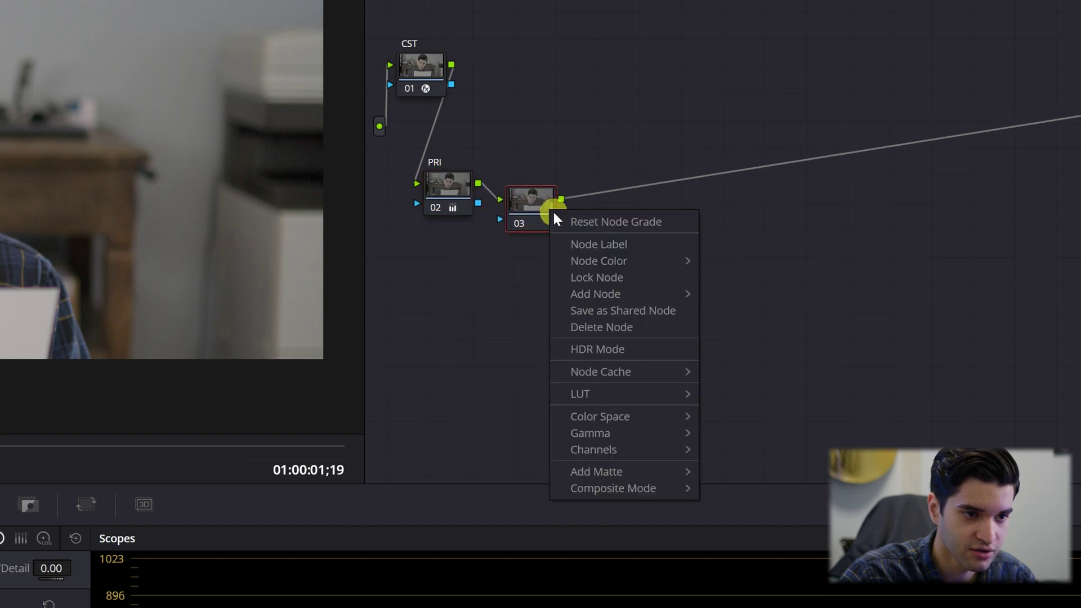
pyautogui.click(588, 244)
pyautogui.write('CURVES')
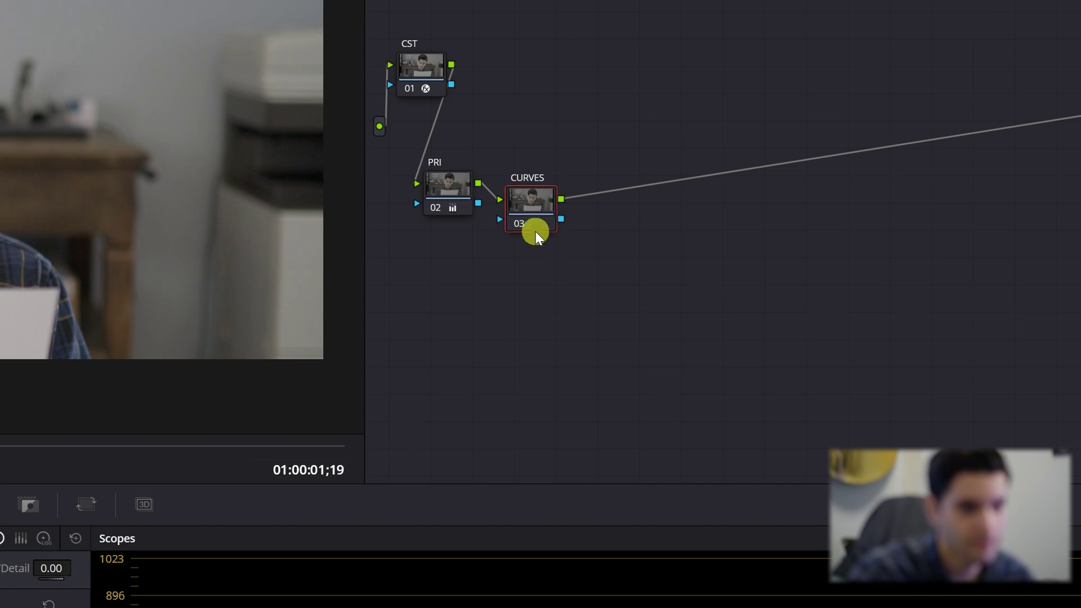
pyautogui.moveTo(535, 231); pyautogui.dragTo(526, 194)
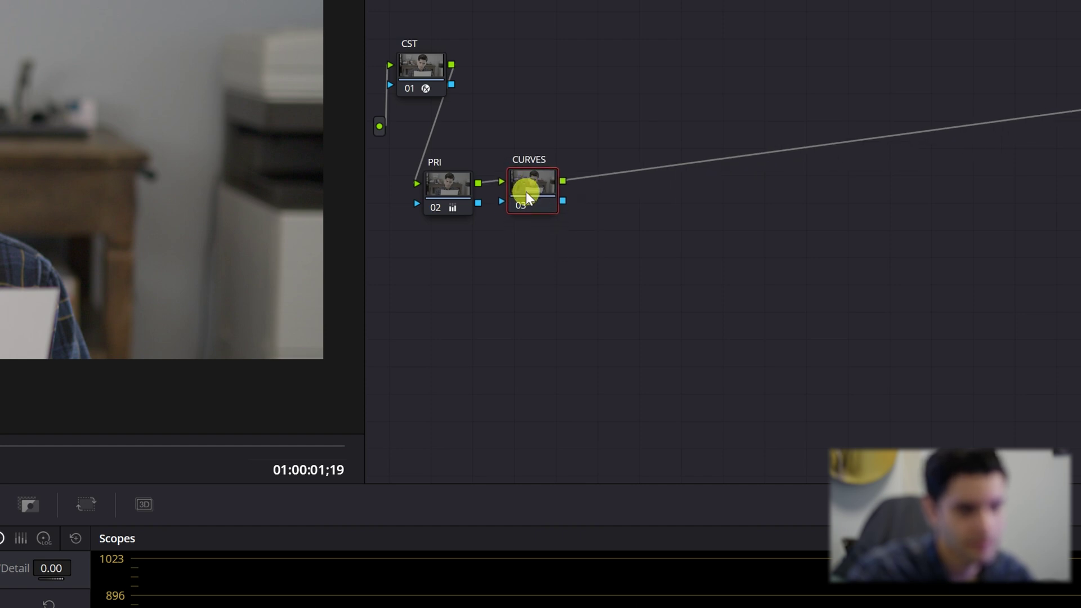
pyautogui.click(167, 405)
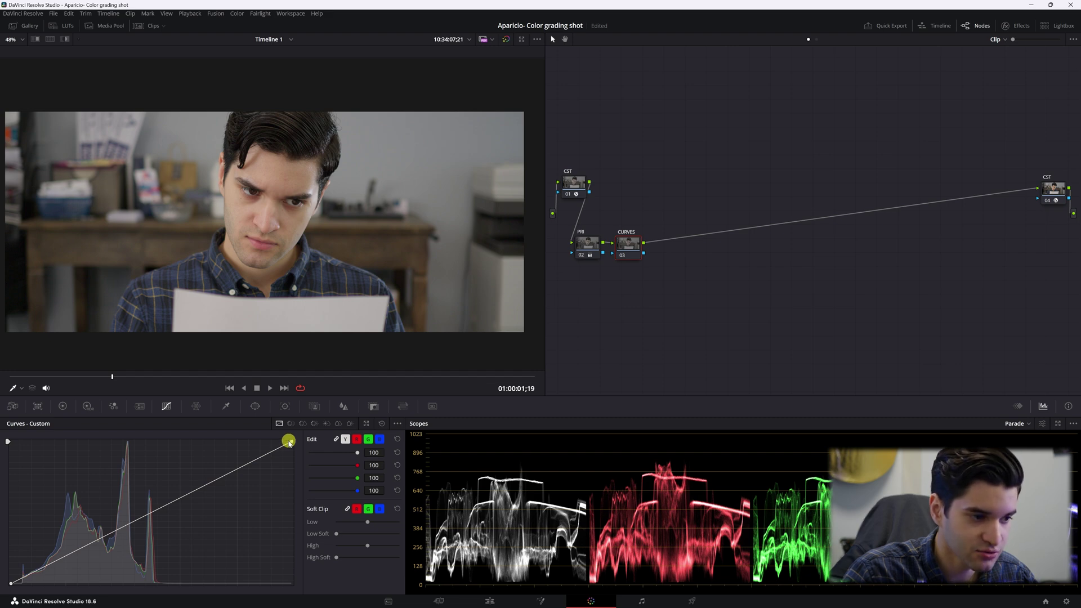
# Try moving the custom curve's white point, black point and a midtone point, and reset the curve
pyautogui.moveTo(291, 442)
pyautogui.mouseDown()
pyautogui.moveTo(208, 441)
pyautogui.moveTo(300, 438)
pyautogui.mouseUp()
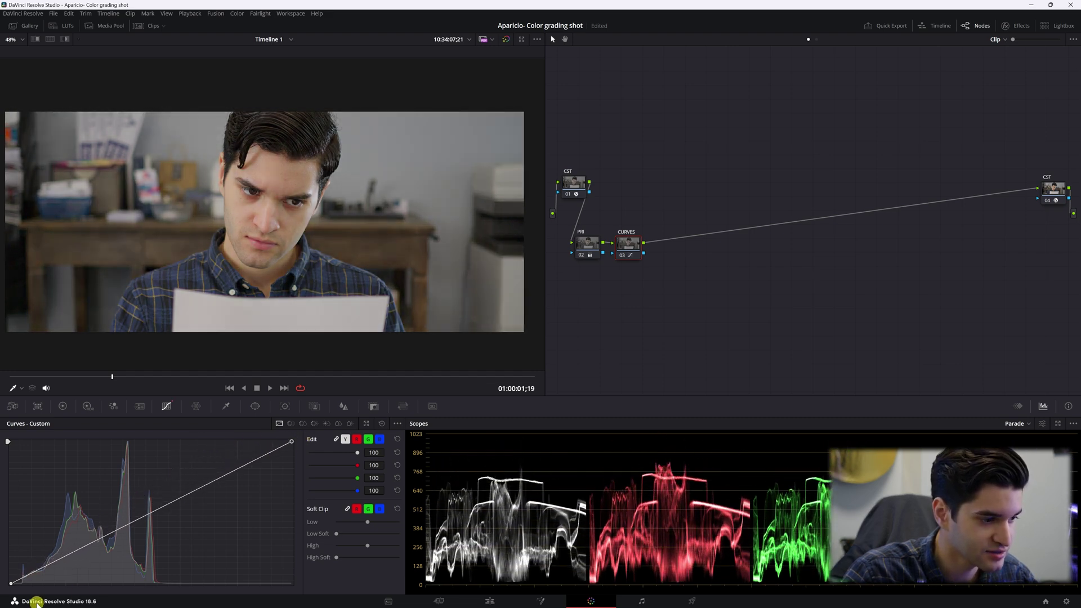
pyautogui.moveTo(10, 583)
pyautogui.mouseDown()
pyautogui.moveTo(79, 579)
pyautogui.moveTo(10, 579)
pyautogui.moveTo(101, 394)
pyautogui.moveTo(28, 460)
pyautogui.moveTo(10, 449)
pyautogui.moveTo(10, 499)
pyautogui.moveTo(12, 477)
pyautogui.mouseUp()
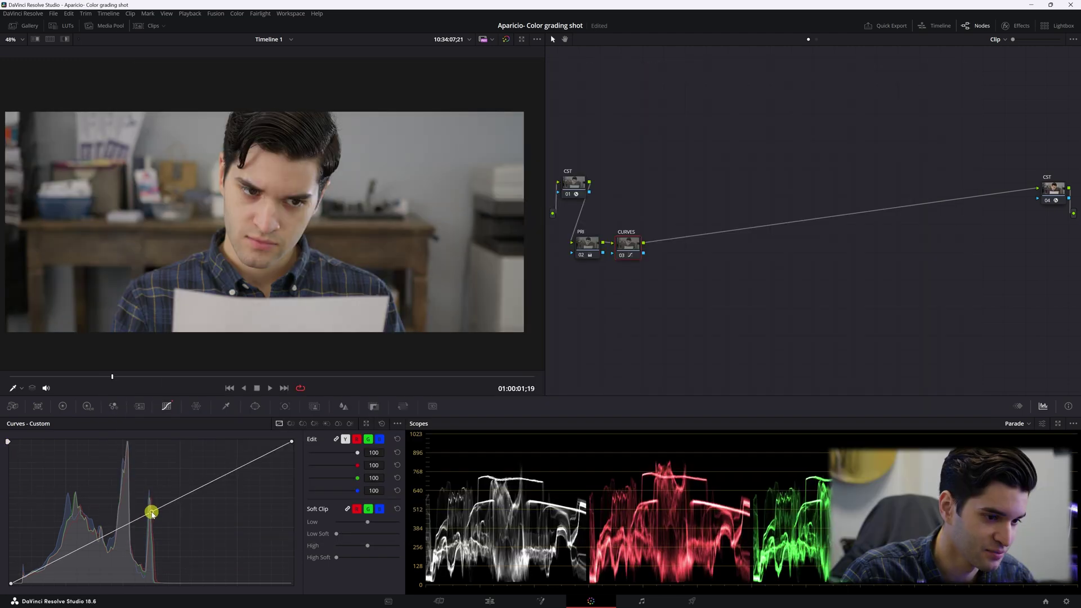
pyautogui.moveTo(150, 509); pyautogui.dragTo(151, 512)
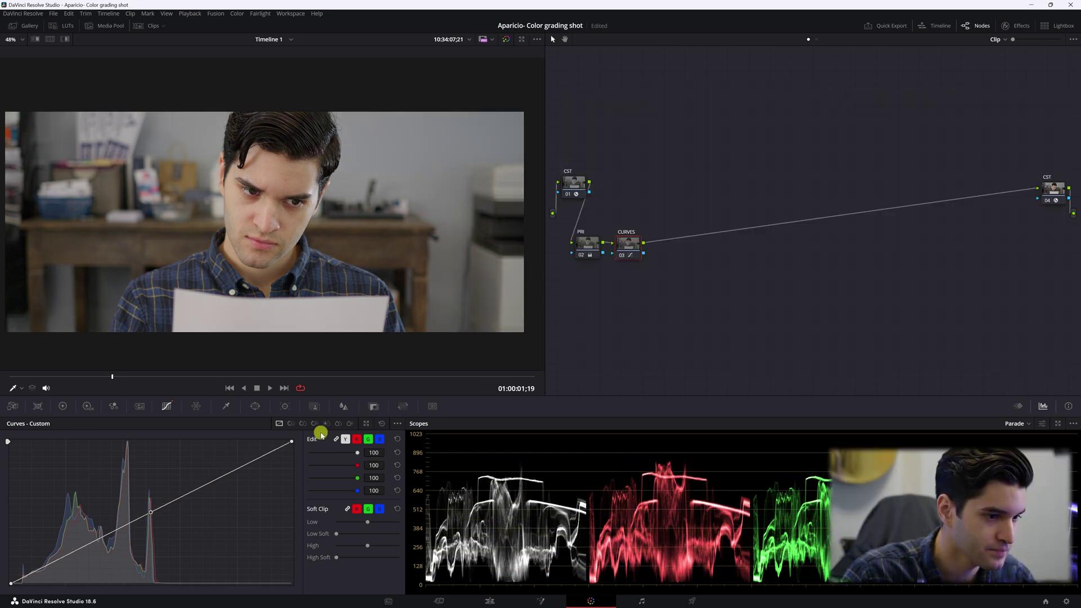
pyautogui.click(381, 423)
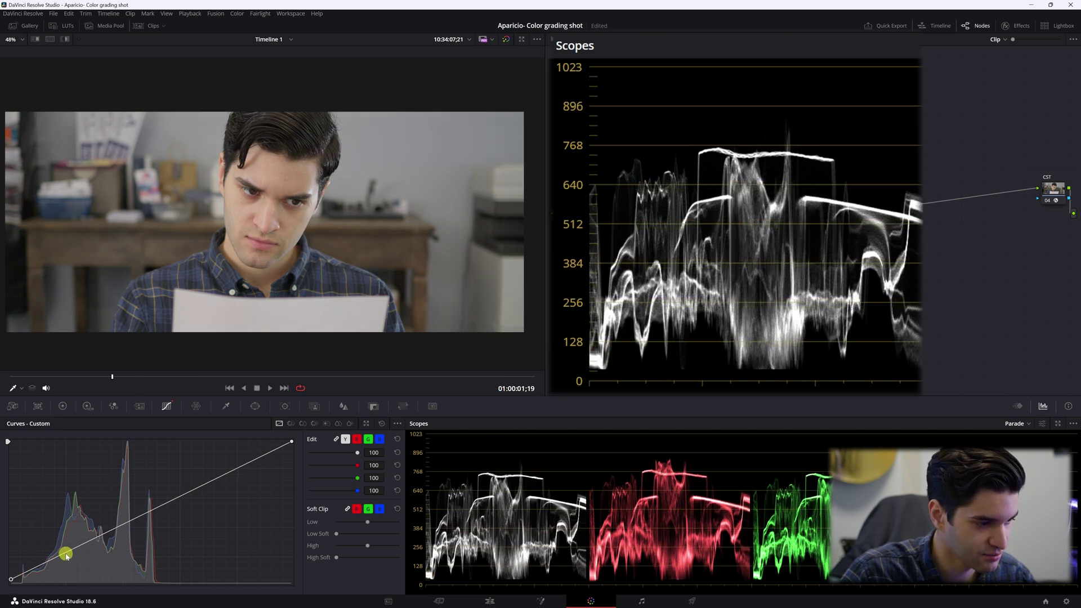
# Shape the CURVES node's custom curve into a gentle S by lowering a shadow point and raising an upper-midtone point
pyautogui.moveTo(66, 556); pyautogui.dragTo(71, 562)
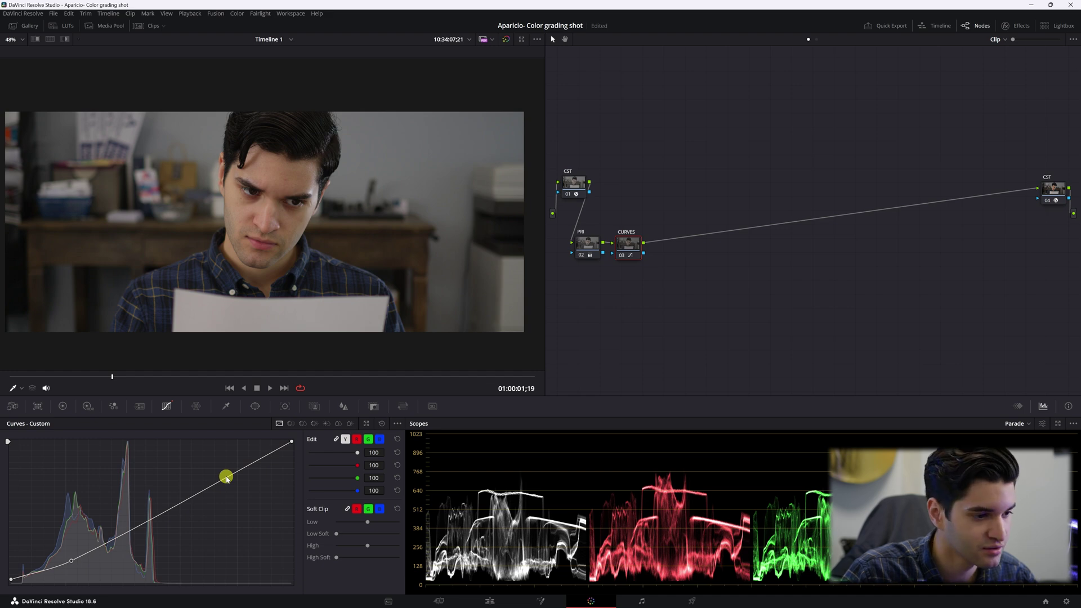
pyautogui.moveTo(183, 500); pyautogui.dragTo(180, 495)
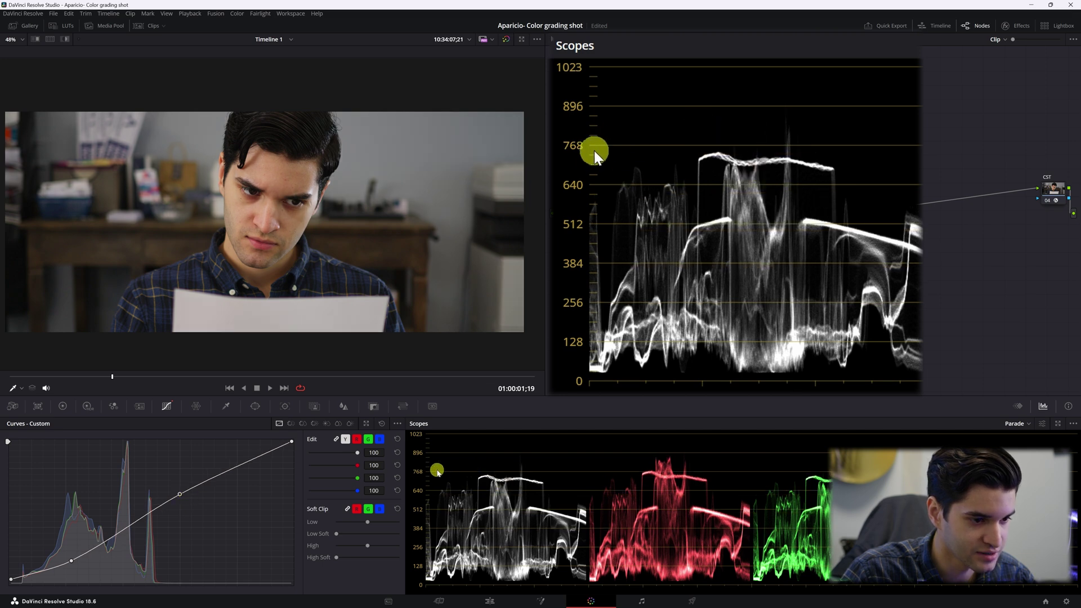
pyautogui.moveTo(180, 494); pyautogui.dragTo(180, 493)
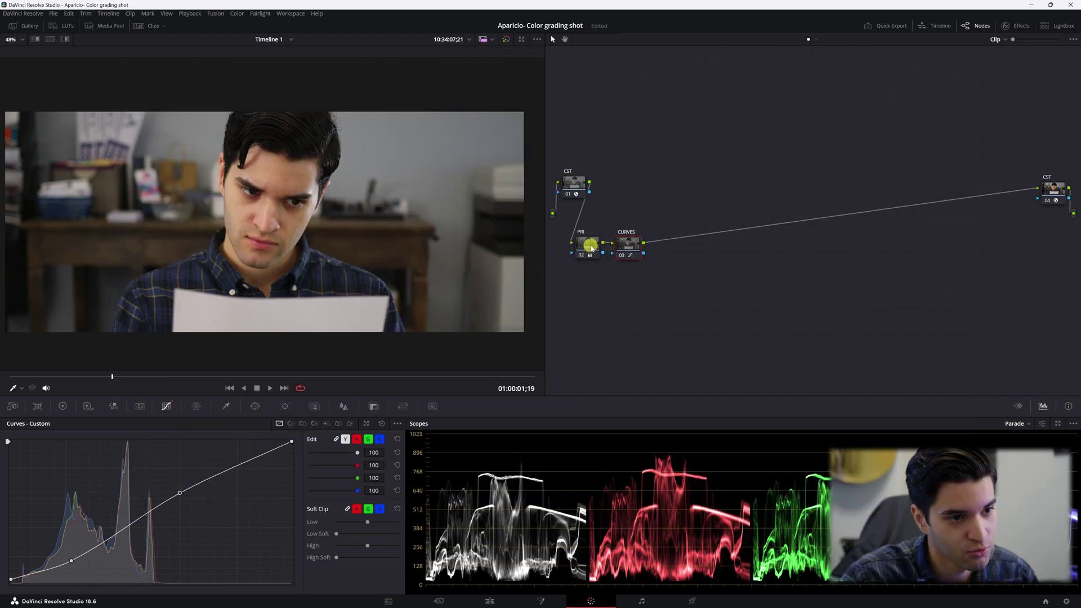
# Add a serial node after CURVES, label it WB and select it
pyautogui.moveTo(585, 242); pyautogui.dragTo(610, 246)
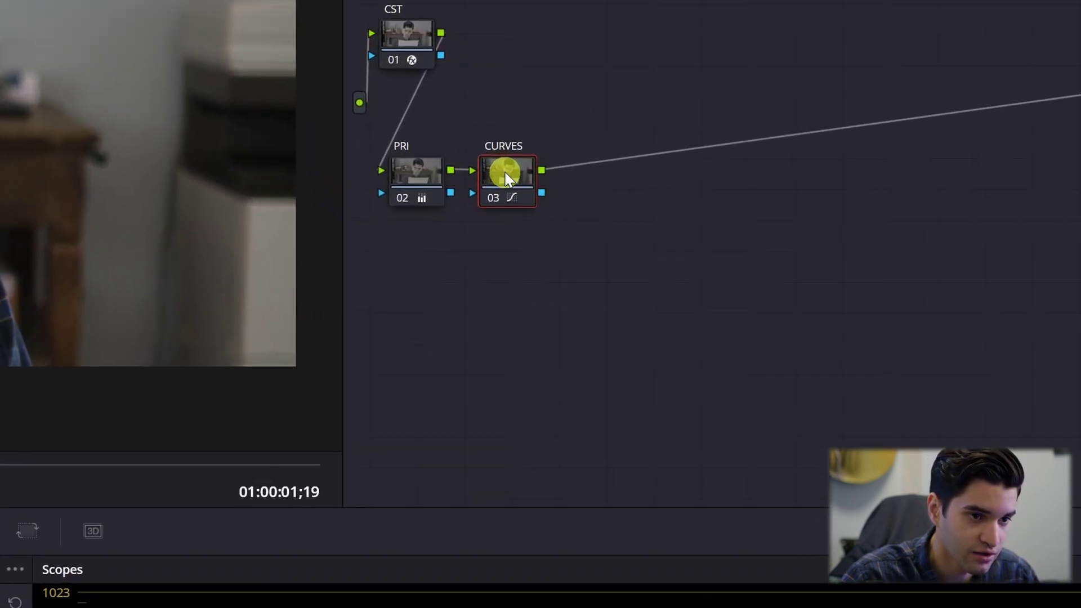
pyautogui.rightClick(506, 179)
pyautogui.moveTo(577, 267)
pyautogui.click(721, 268)
pyautogui.rightClick(601, 164)
pyautogui.rightClick(599, 168)
pyautogui.click(650, 206)
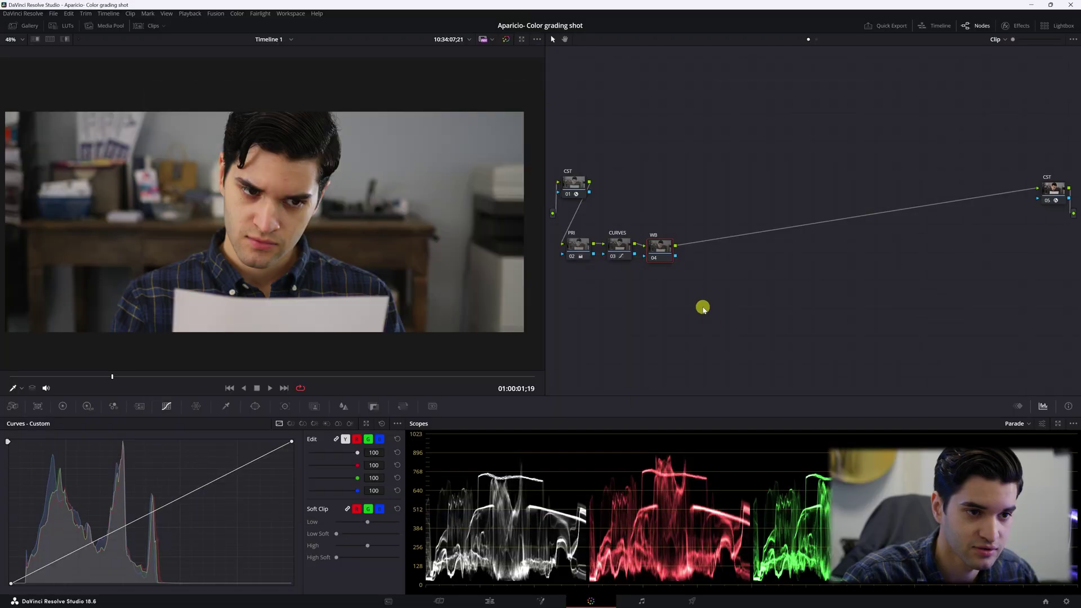
pyautogui.rightClick(661, 247)
pyautogui.click(660, 248)
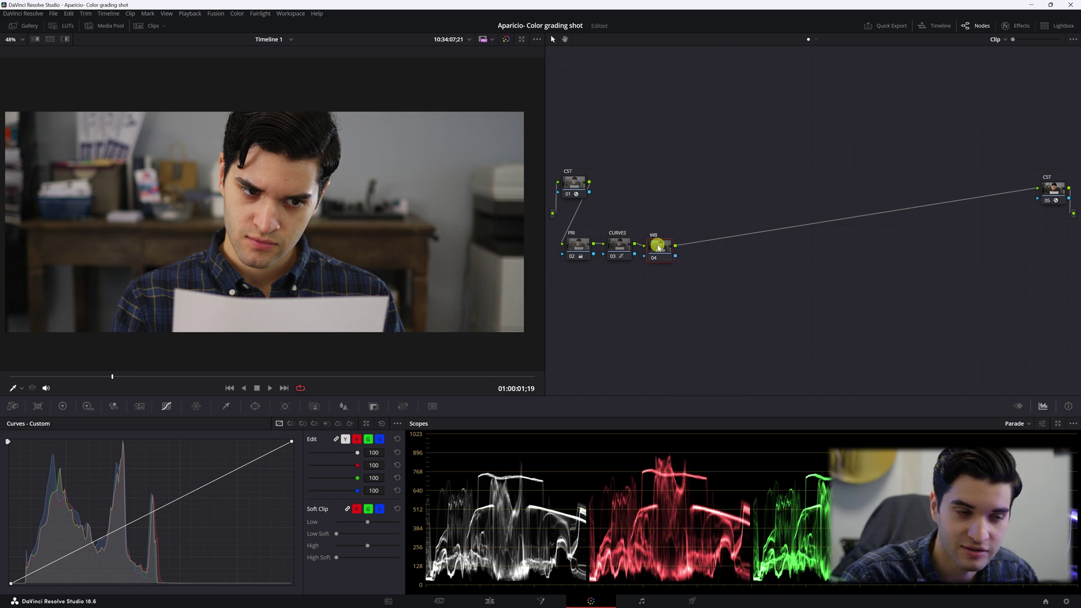
# Switch the scope to Vectorscope and shift the WB node's Offset color to red 23.73, green 24.55, blue 25.22
pyautogui.click(62, 406)
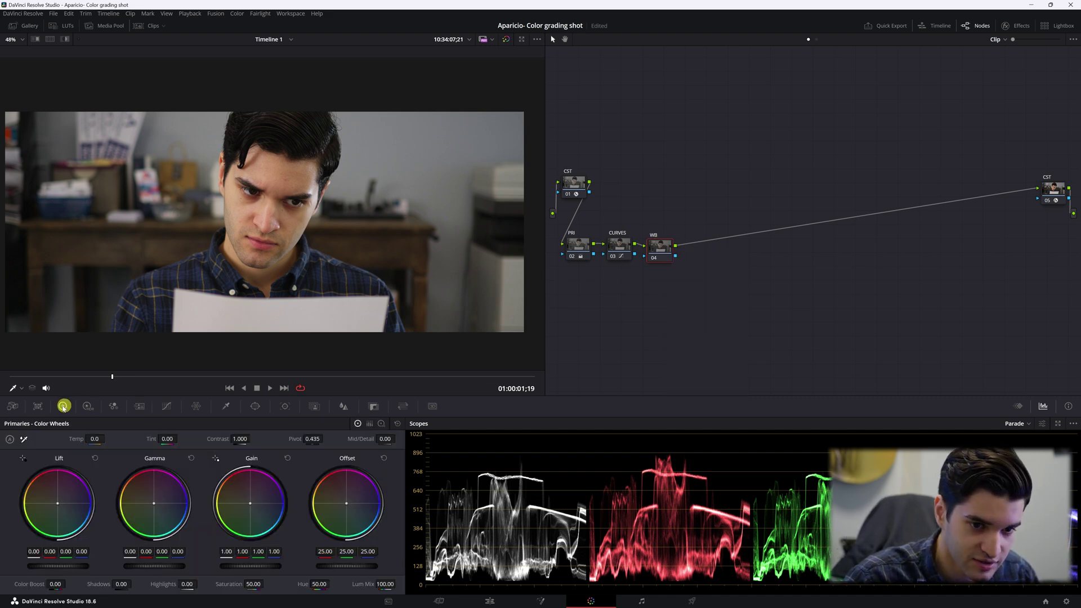
pyautogui.click(1027, 424)
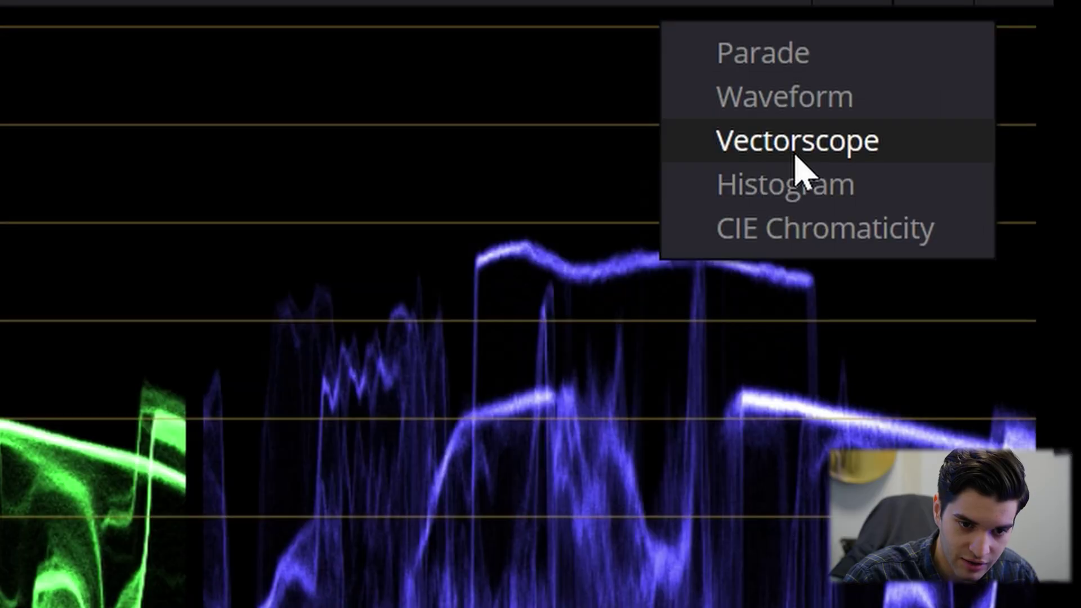
pyautogui.click(1032, 457)
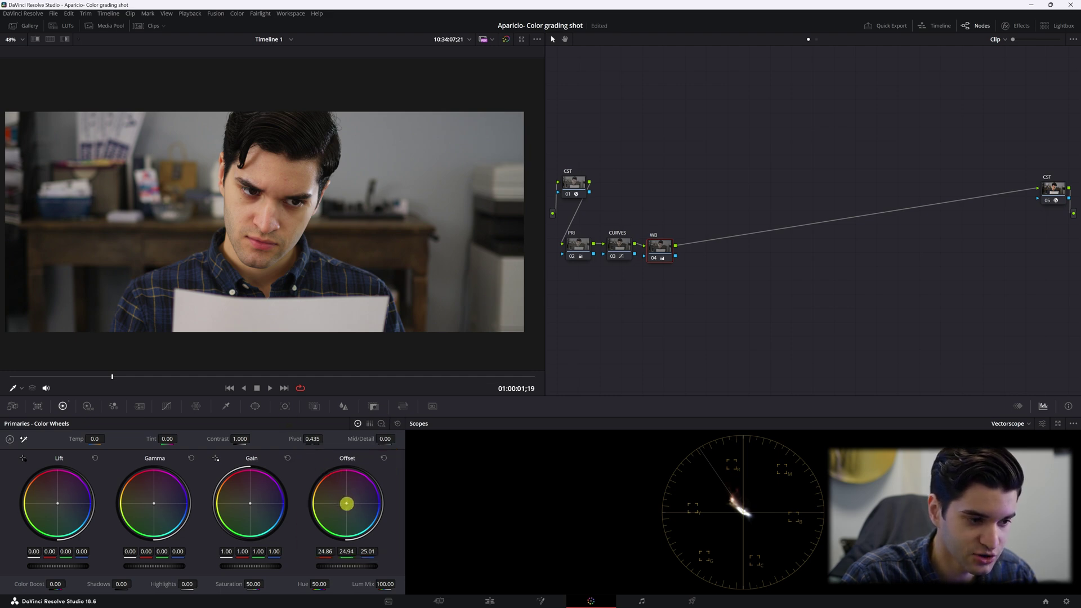
pyautogui.moveTo(346, 503); pyautogui.dragTo(347, 507)
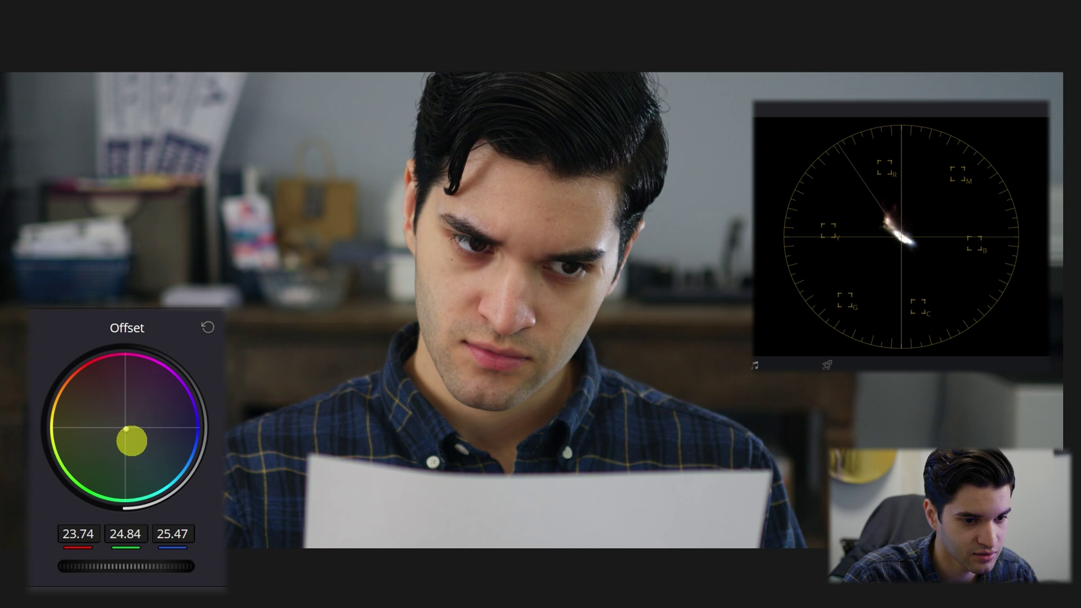
pyautogui.moveTo(349, 508); pyautogui.dragTo(350, 511)
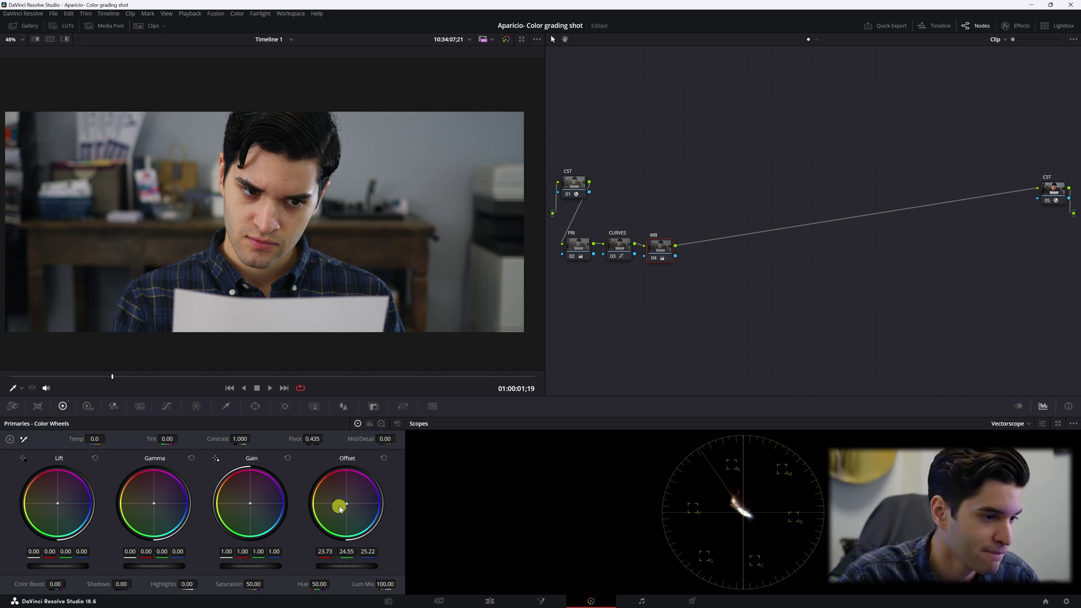
# Switch the WB node's primaries controls from Color Wheels to Color Bars
pyautogui.click(22, 440)
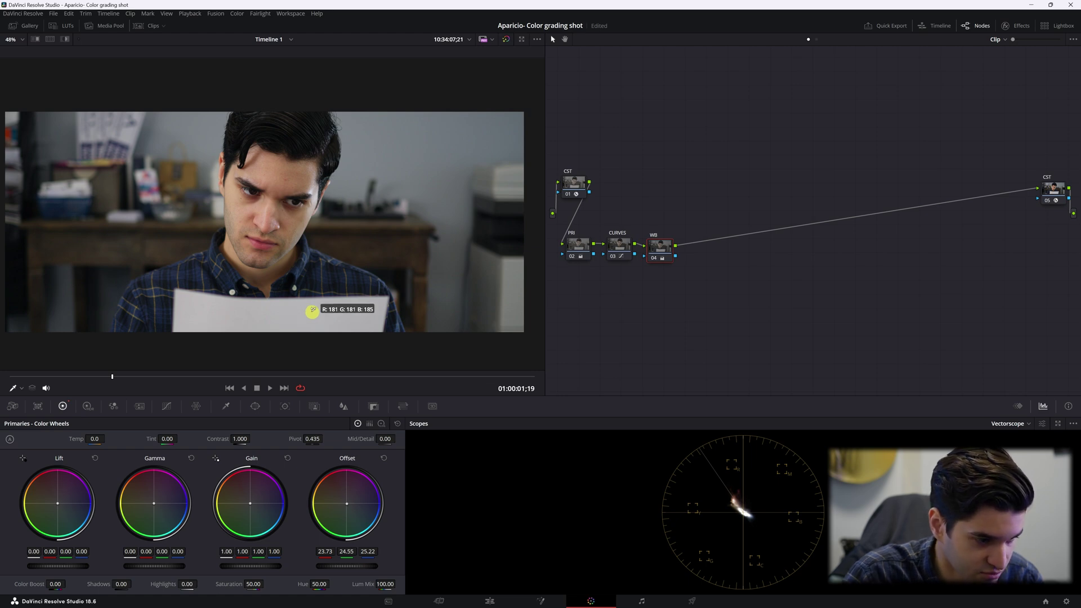
pyautogui.click(369, 424)
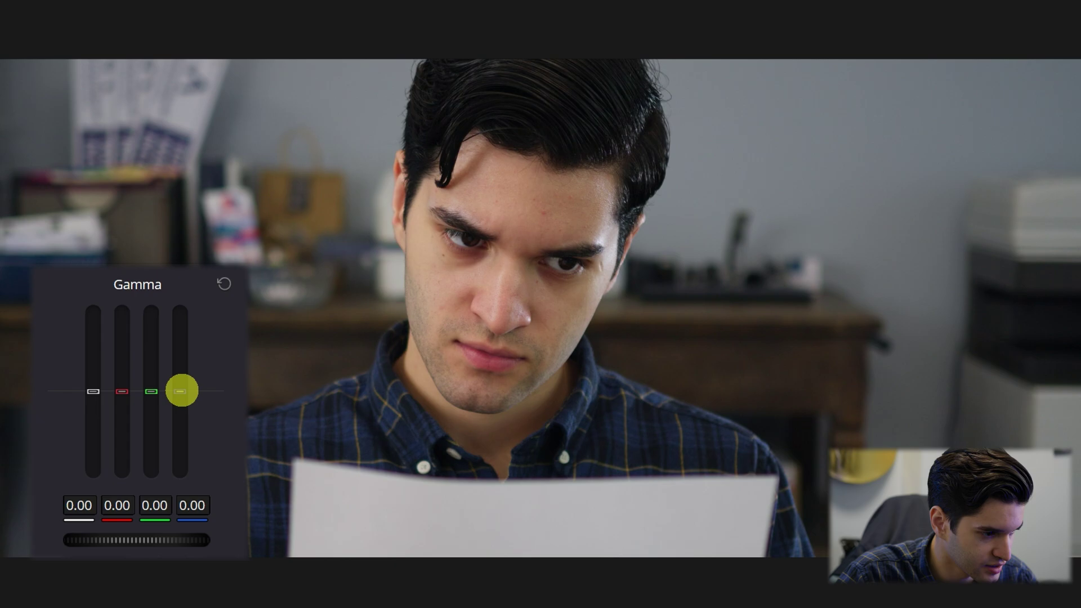
# Slightly lower the WB node's blue Gamma, set blue Gain to 0.99, and sample the white paper with the white balance picker
pyautogui.moveTo(174, 504); pyautogui.dragTo(174, 506)
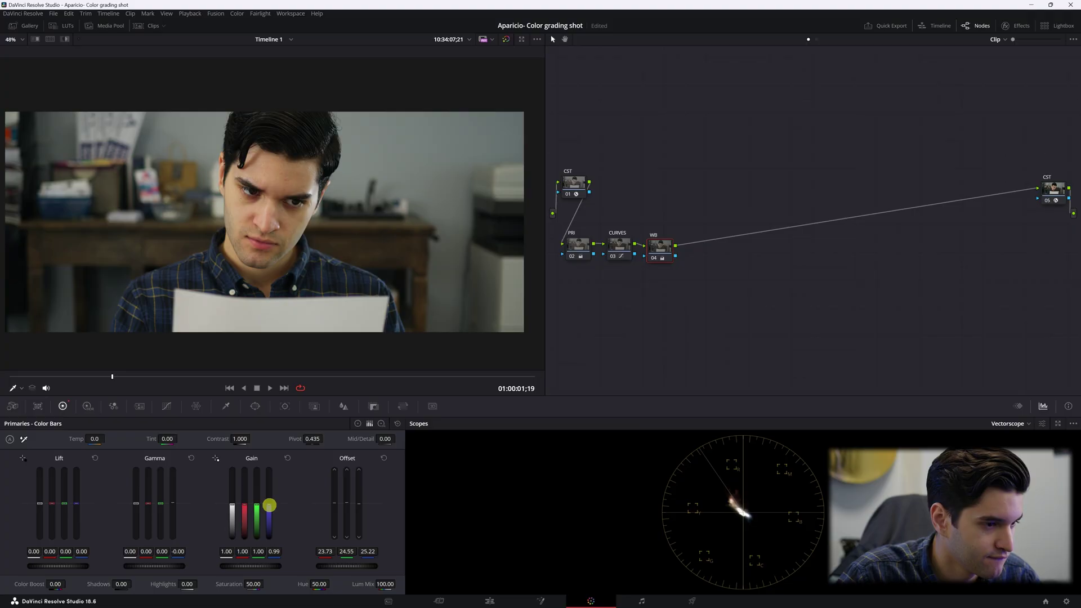
pyautogui.click(21, 440)
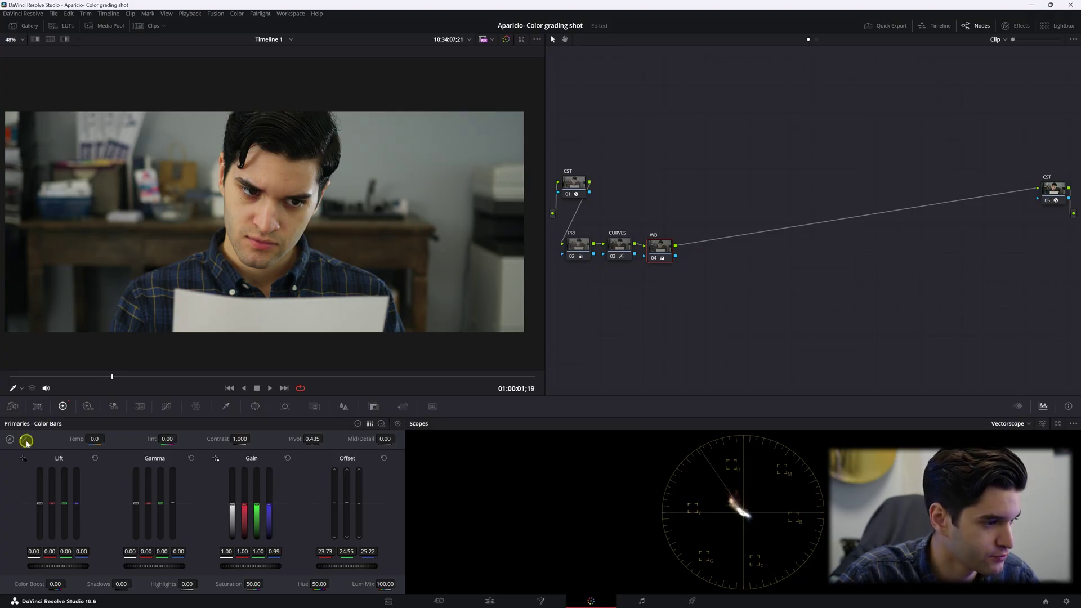
pyautogui.click(314, 316)
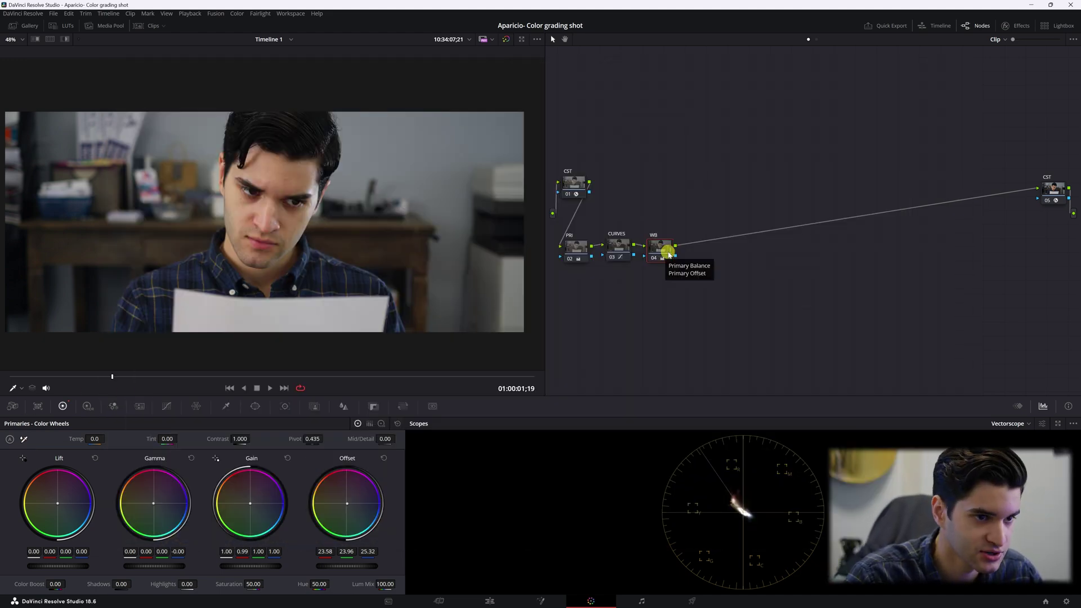
# Nudge the PRI, CURVES and WB nodes to tidy their row in the node graph
pyautogui.click(618, 246)
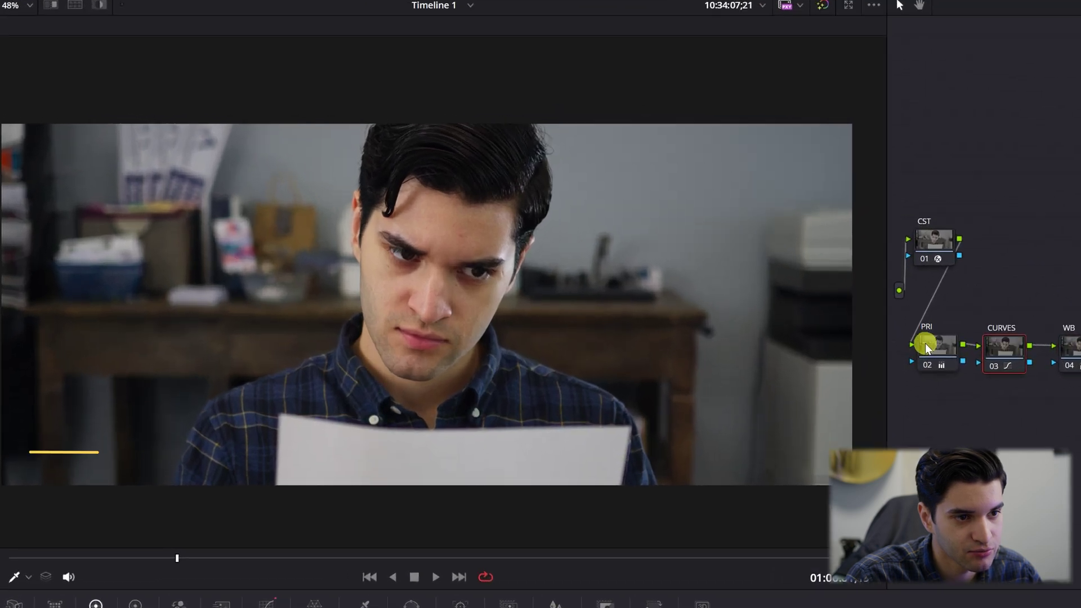
pyautogui.moveTo(925, 343); pyautogui.dragTo(923, 340)
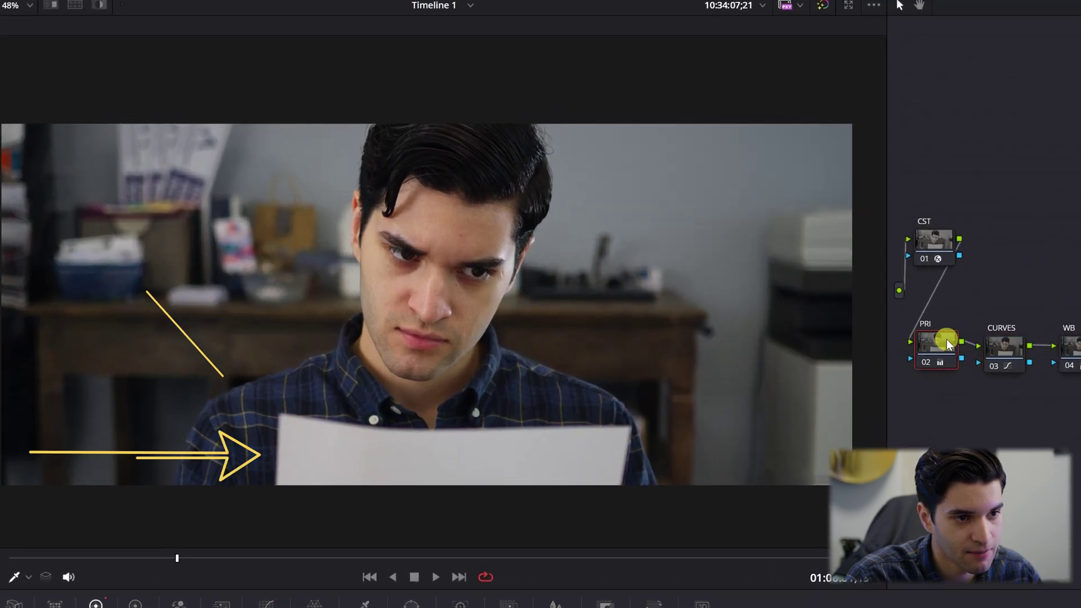
pyautogui.moveTo(1004, 341); pyautogui.dragTo(999, 343)
pyautogui.moveTo(1079, 345); pyautogui.dragTo(1069, 346)
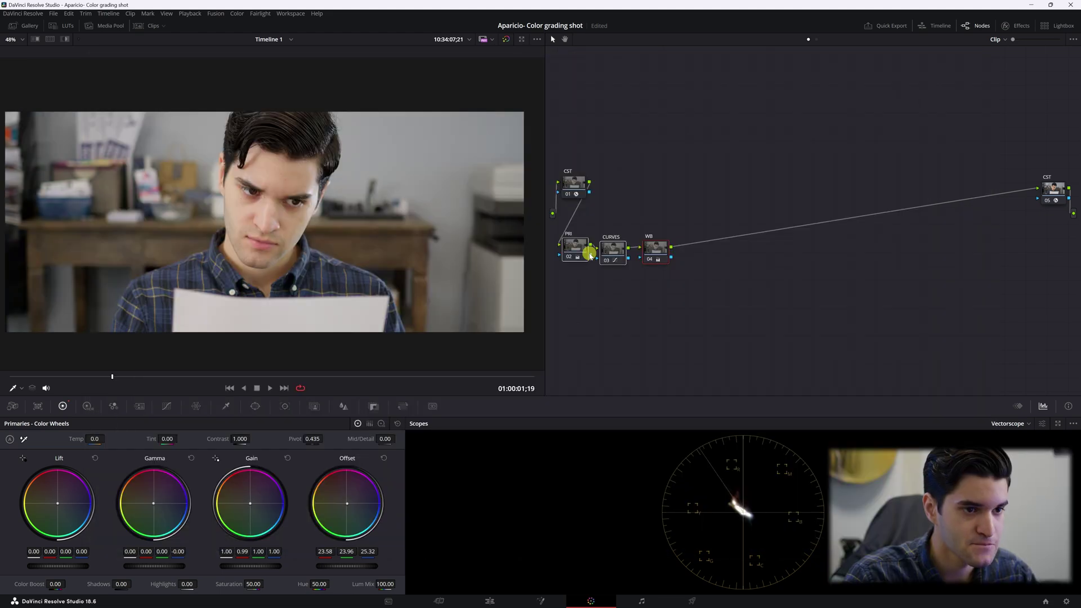
# Select the PRI, CURVES and WB nodes together and toggle them off and on to compare the grade
pyautogui.moveTo(724, 336); pyautogui.dragTo(561, 240)
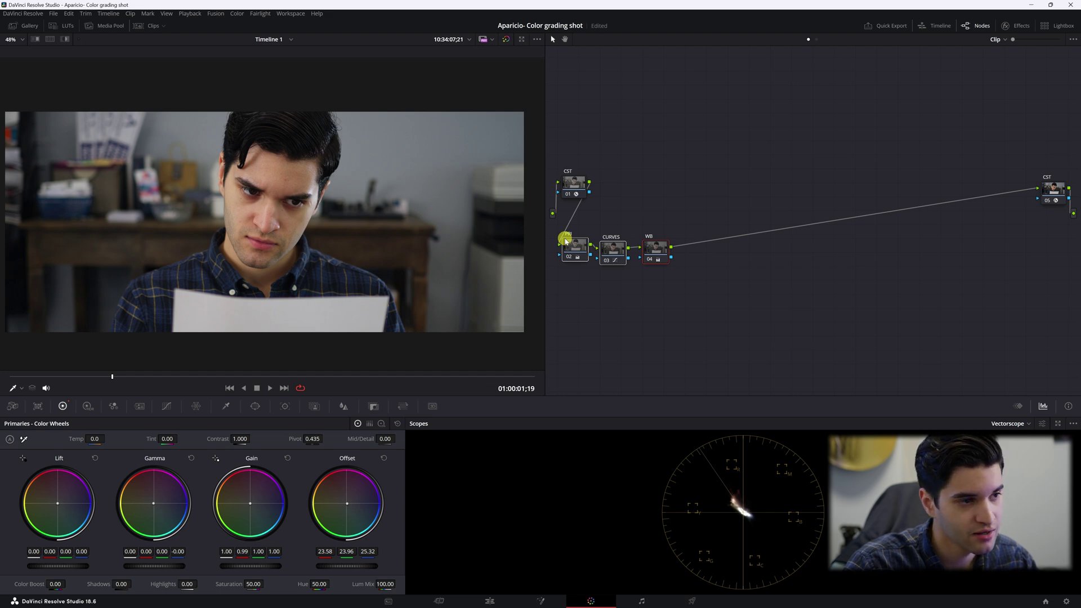
pyautogui.hotkey('ctrl', 'd')
pyautogui.hotkey('ctrl', 'd')
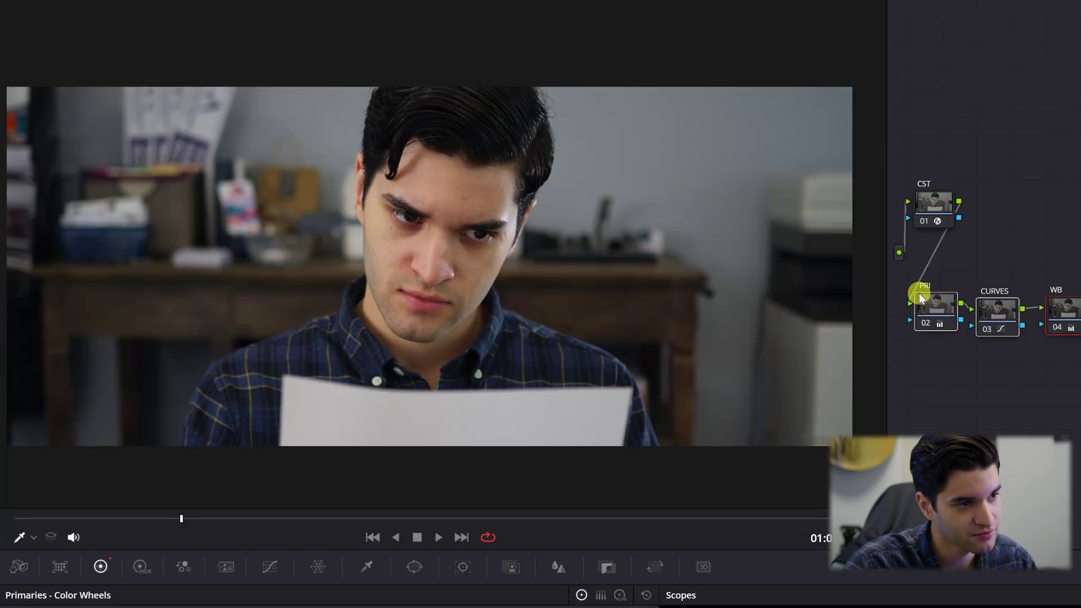
pyautogui.hotkey('ctrl', 'd')
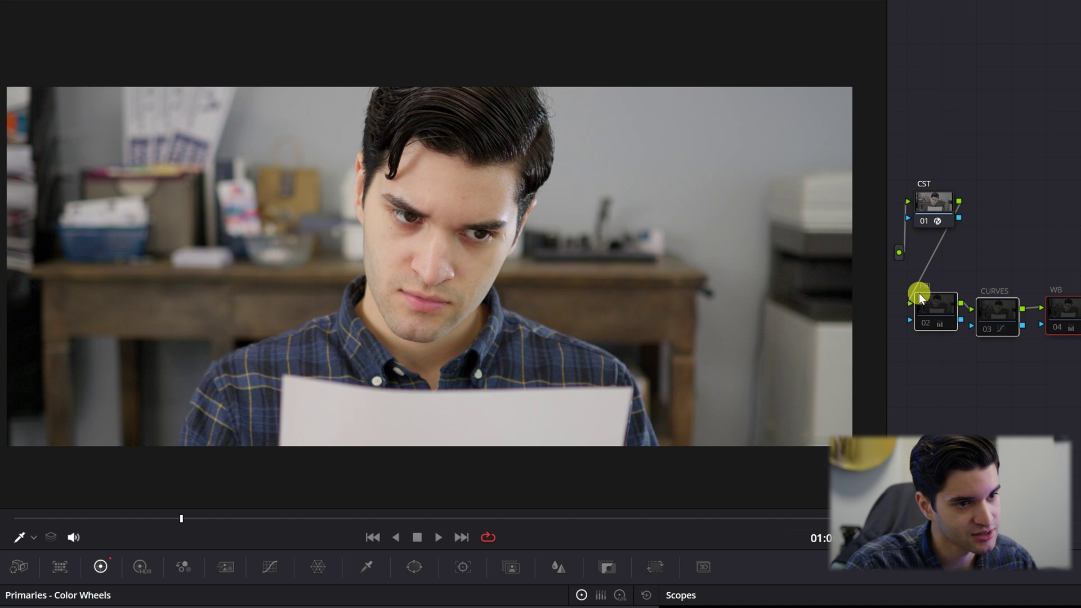
pyautogui.hotkey('ctrl', 'd')
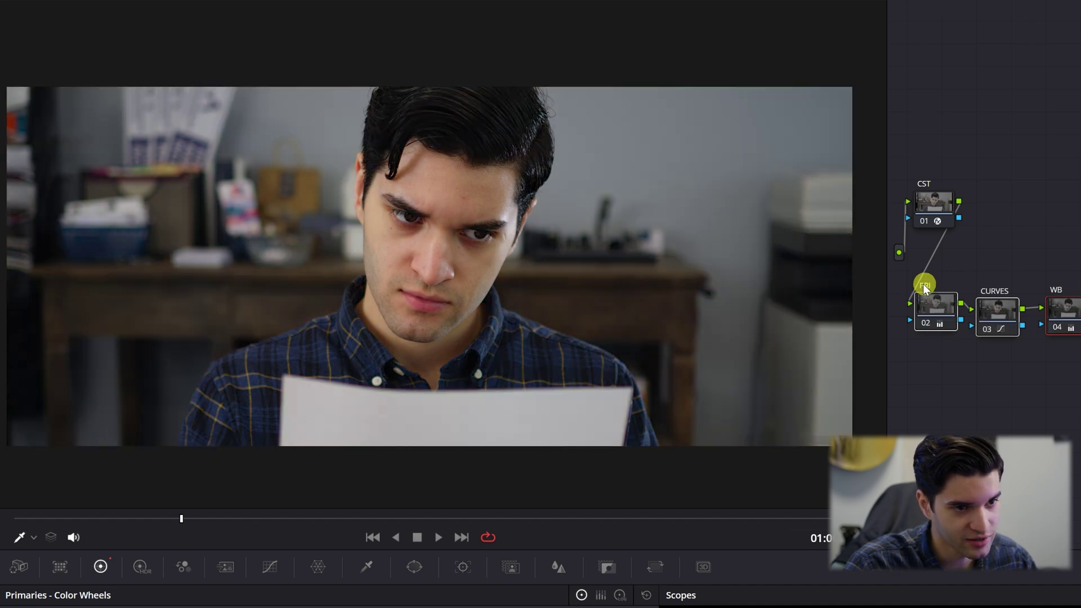
# Add a serial node after WB, move it further along the chain and label it LOOK
pyautogui.click(1072, 313)
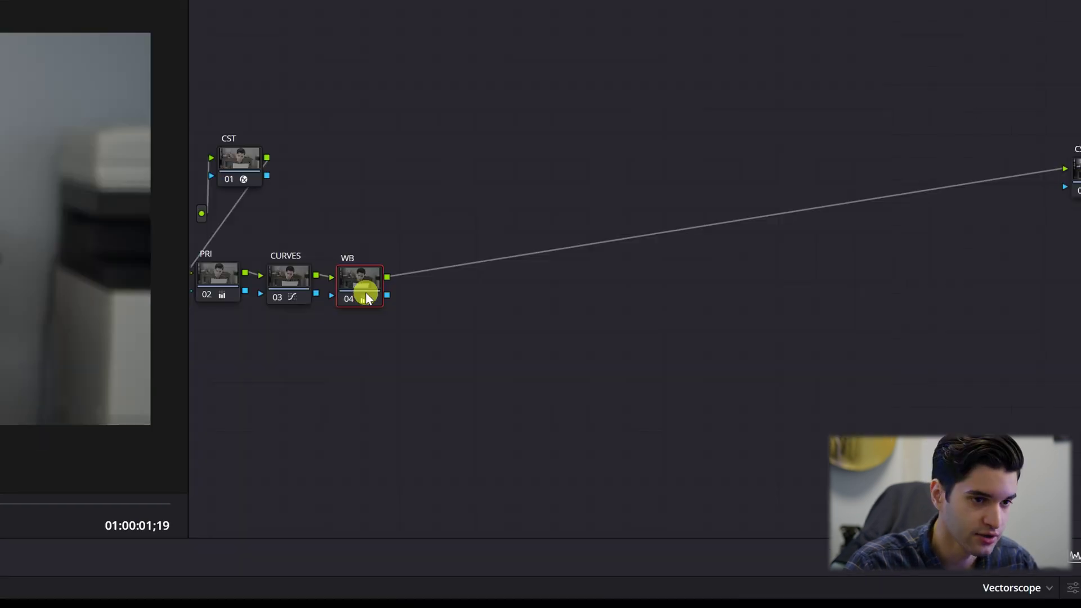
pyautogui.rightClick(366, 292)
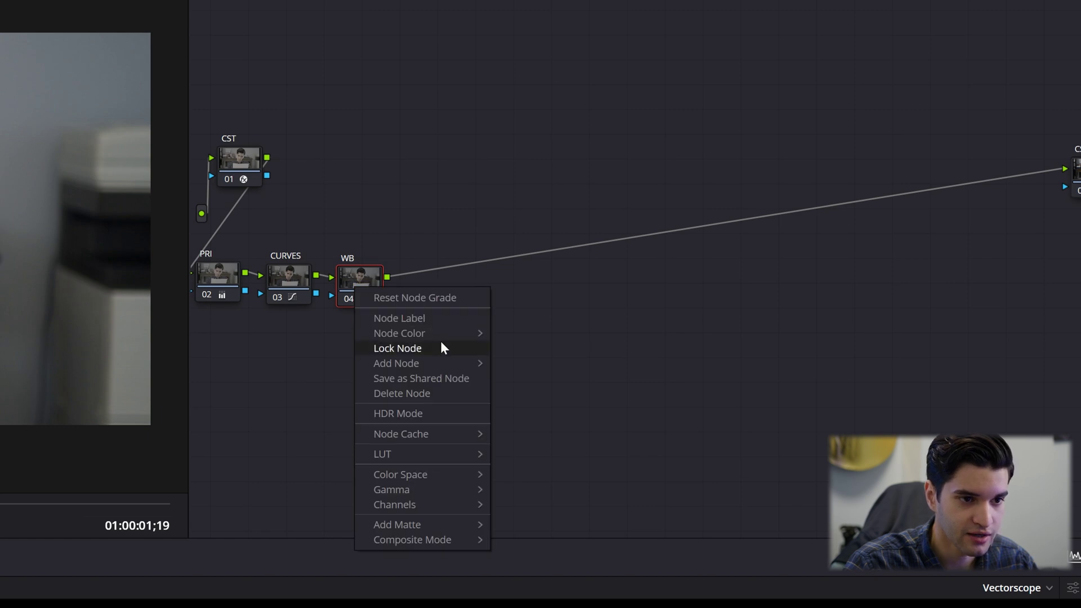
pyautogui.moveTo(450, 358)
pyautogui.click(528, 363)
pyautogui.moveTo(437, 269); pyautogui.dragTo(525, 268)
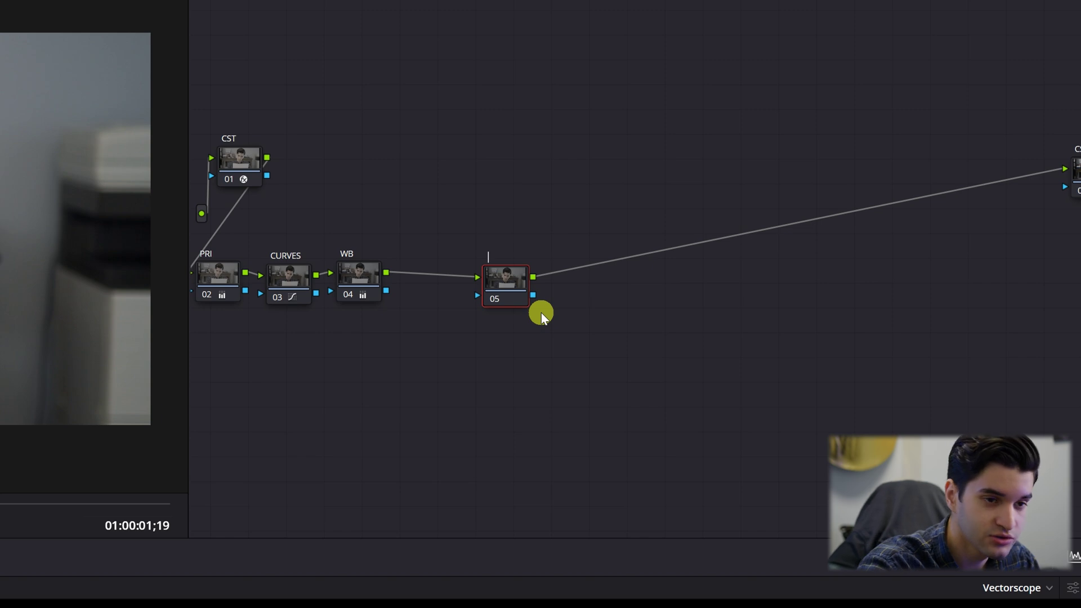
pyautogui.write('LOOK')
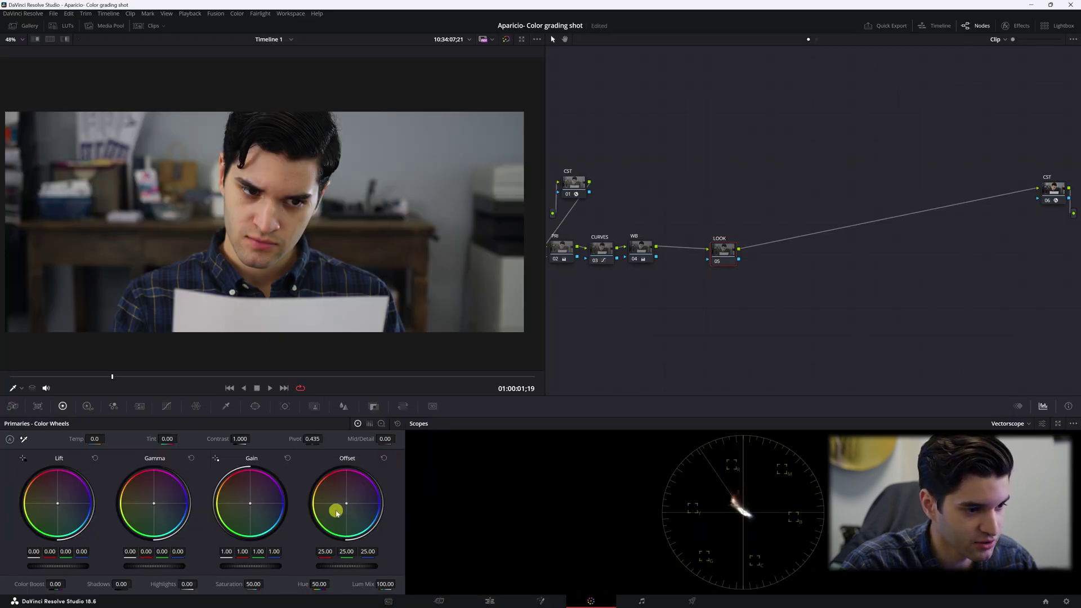
# Shift the LOOK node's Offset color toward teal with red 23.06, green 24.99 and blue 25.24
pyautogui.moveTo(347, 505); pyautogui.dragTo(346, 507)
pyautogui.moveTo(150, 450); pyautogui.dragTo(155, 454)
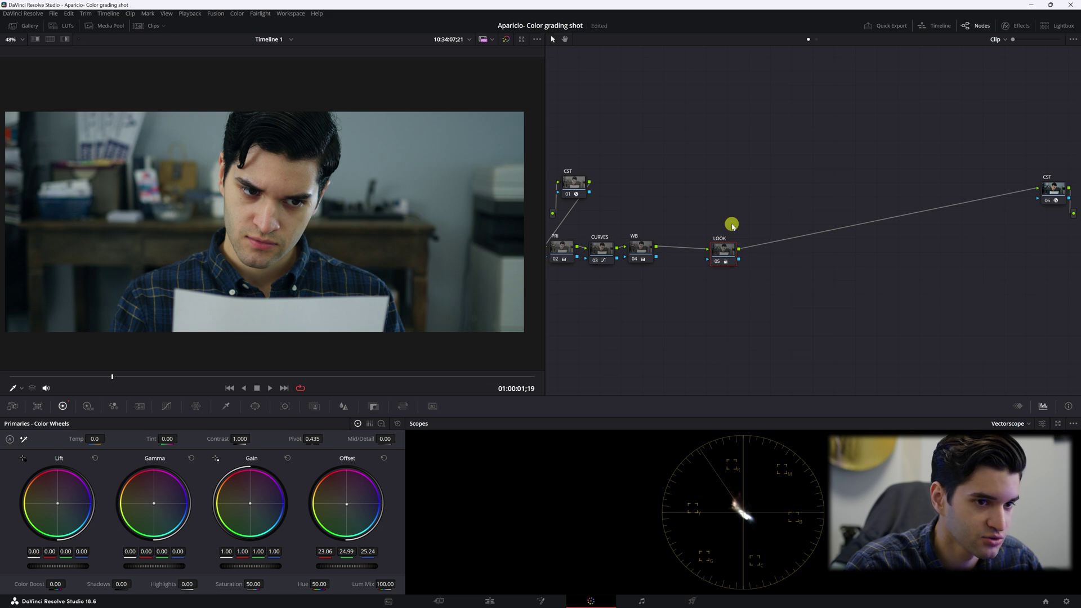
# Toggle the LOOK node off and on repeatedly to compare the shot with and without the teal tint
pyautogui.hotkey('ctrl', 'd')
pyautogui.hotkey('ctrl', 'd')
pyautogui.hotkey('ctrl', 'd')
pyautogui.hotkey('ctrl', 'd')
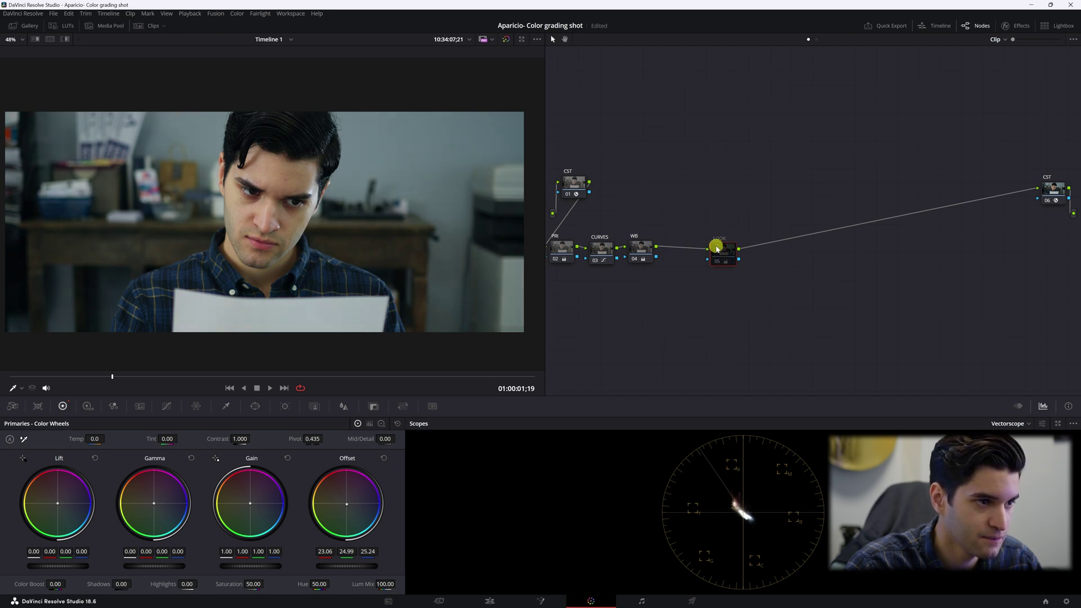
pyautogui.hotkey('ctrl', 'd')
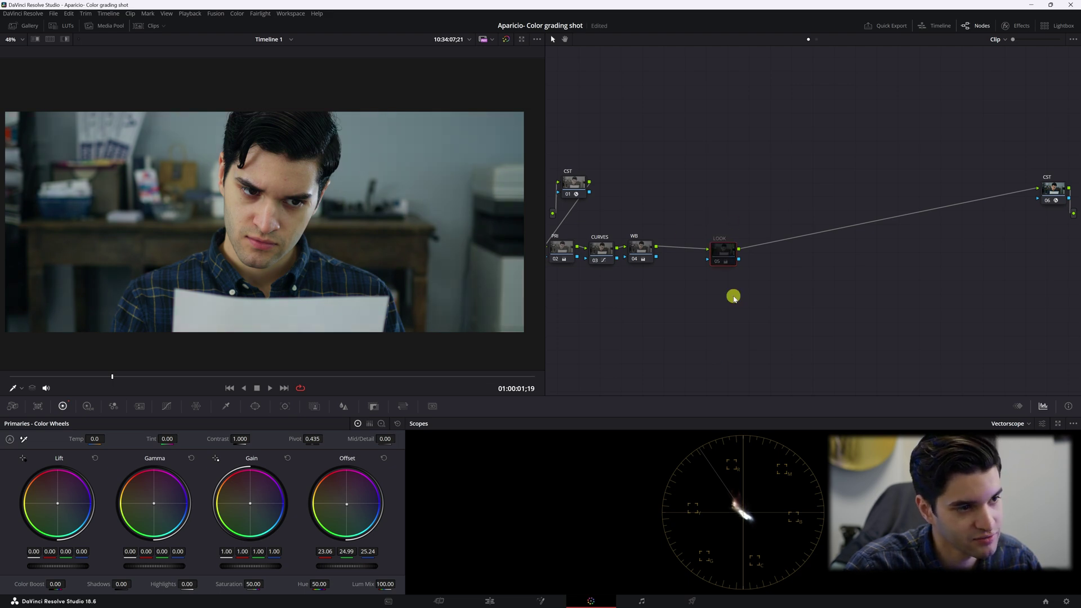
pyautogui.hotkey('ctrl', 'd')
pyautogui.moveTo(731, 253); pyautogui.dragTo(729, 255)
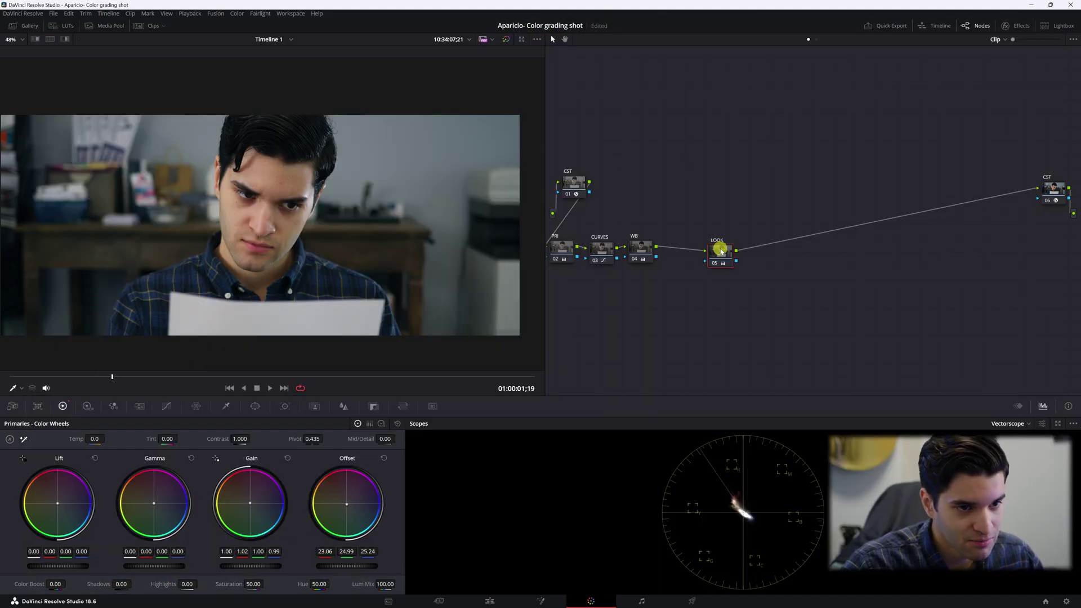
# Add a serial node after LOOK and label it FACE
pyautogui.moveTo(721, 251); pyautogui.dragTo(720, 249)
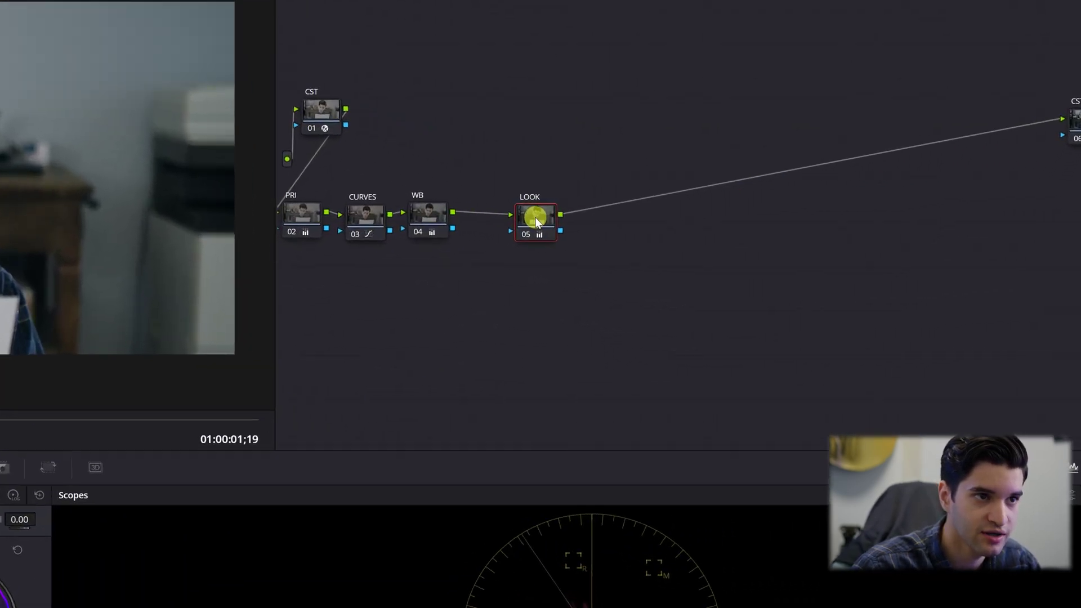
pyautogui.rightClick(718, 251)
pyautogui.moveTo(538, 281)
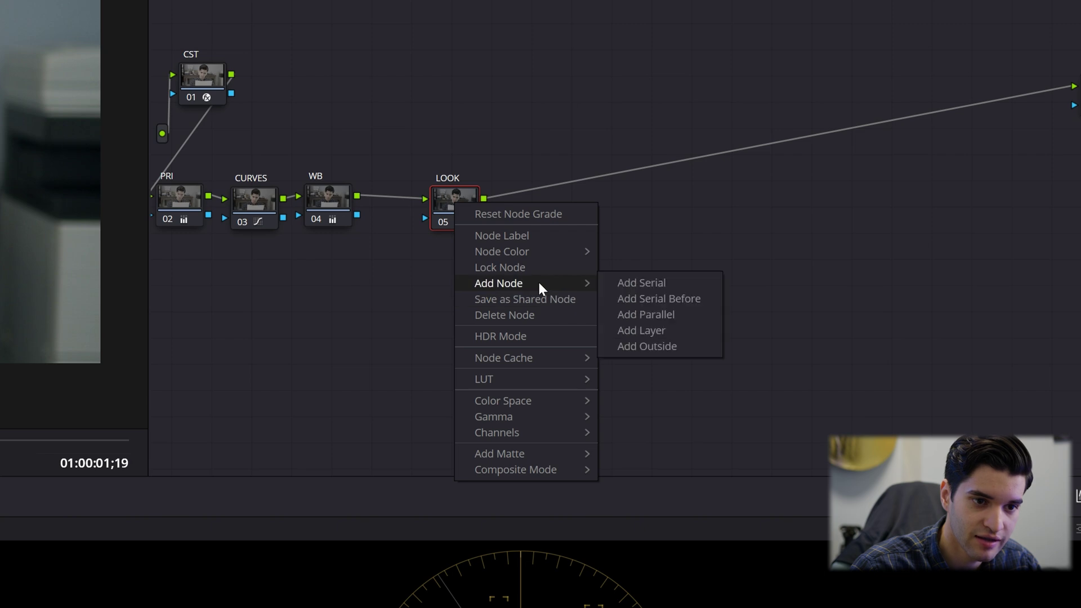
pyautogui.click(656, 286)
pyautogui.rightClick(537, 208)
pyautogui.click(590, 237)
pyautogui.write('FACE')
pyautogui.press('Return')
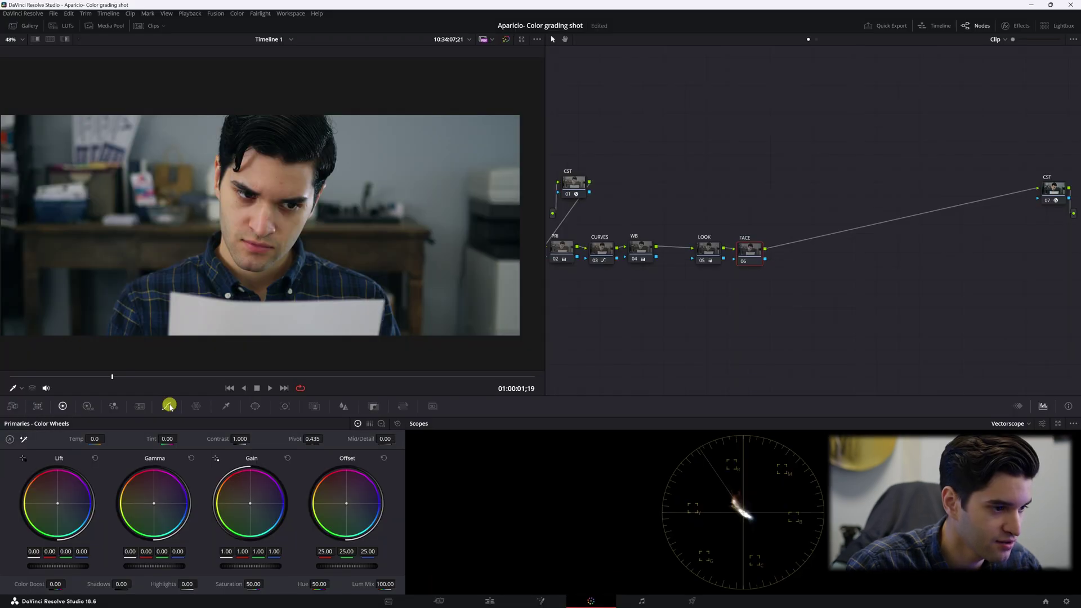
# On the FACE node's Hue Vs Hue curve, sample the forehead skin and set its point to input hue 276.37, hue rotate 1.73
pyautogui.click(169, 405)
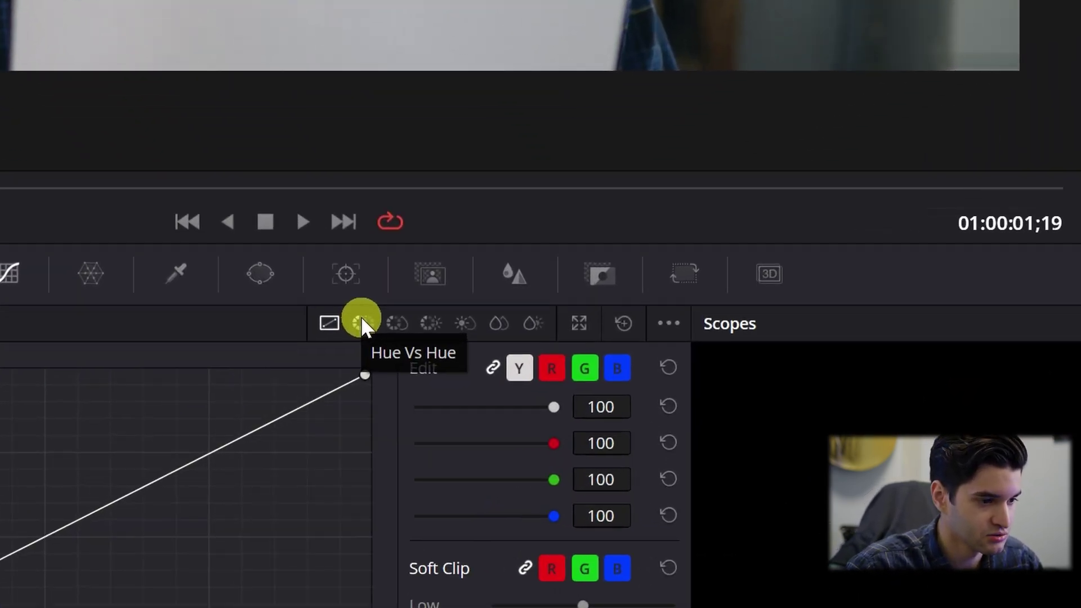
pyautogui.click(291, 423)
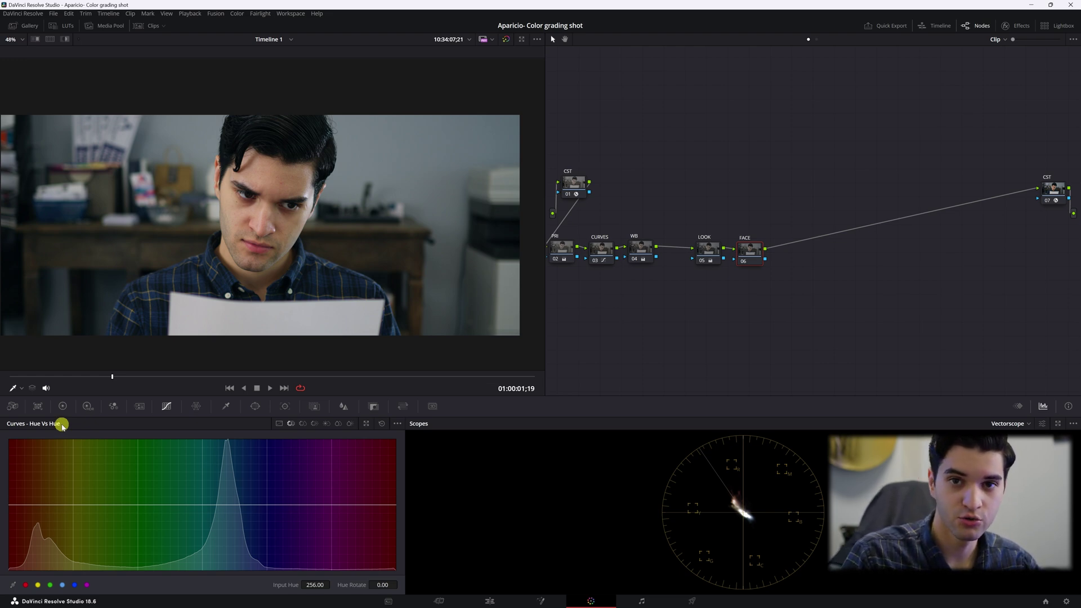
pyautogui.click(303, 423)
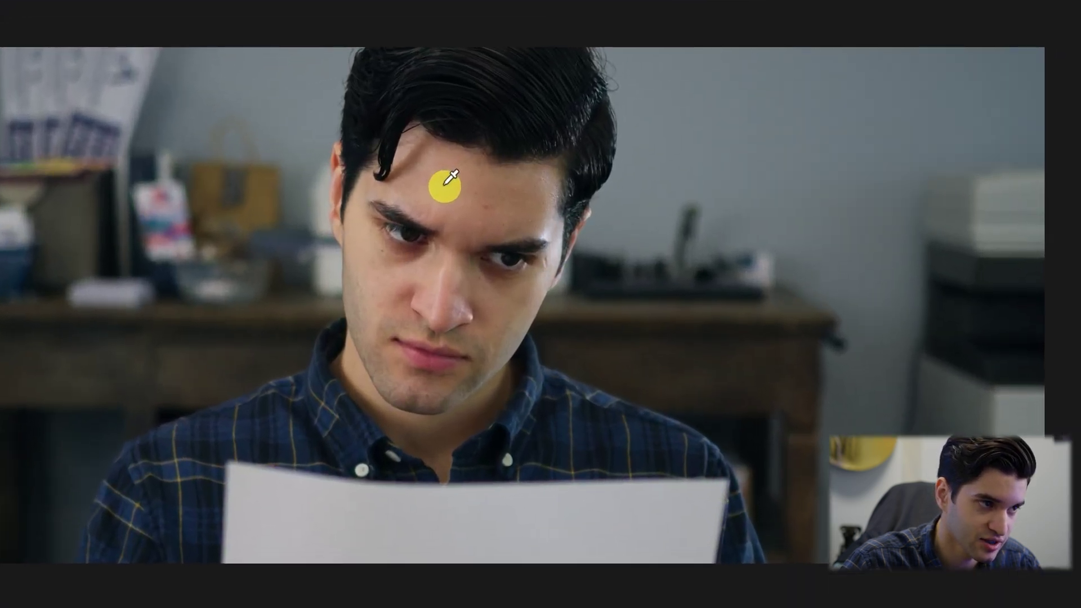
pyautogui.click(449, 181)
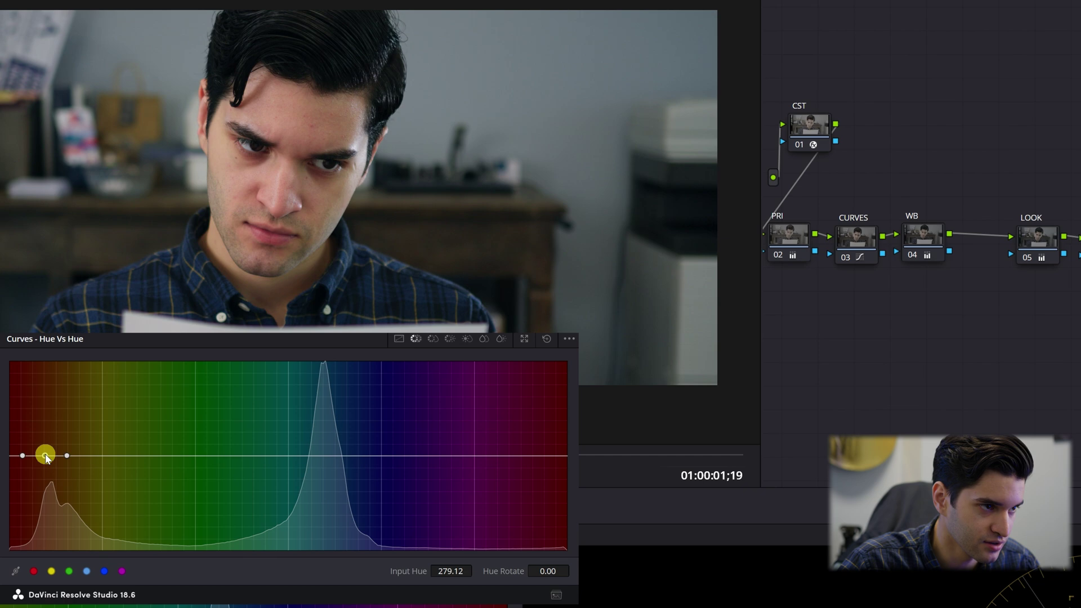
pyautogui.moveTo(45, 454); pyautogui.dragTo(46, 458)
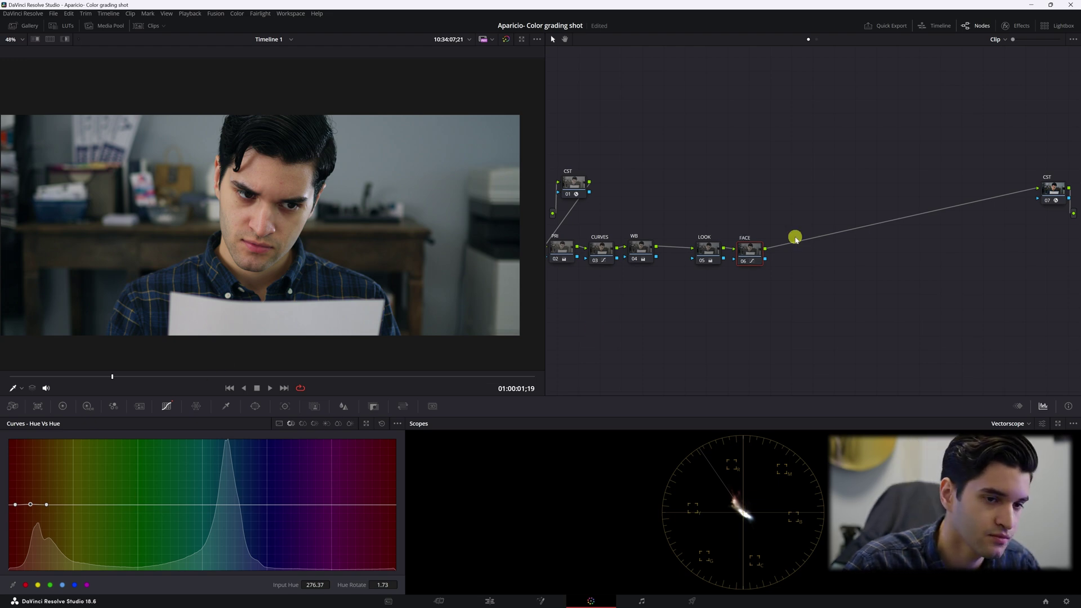
# Add a serial node after FACE and shift the LOOK, FACE and new nodes back toward WB
pyautogui.rightClick(752, 258)
pyautogui.moveTo(817, 301)
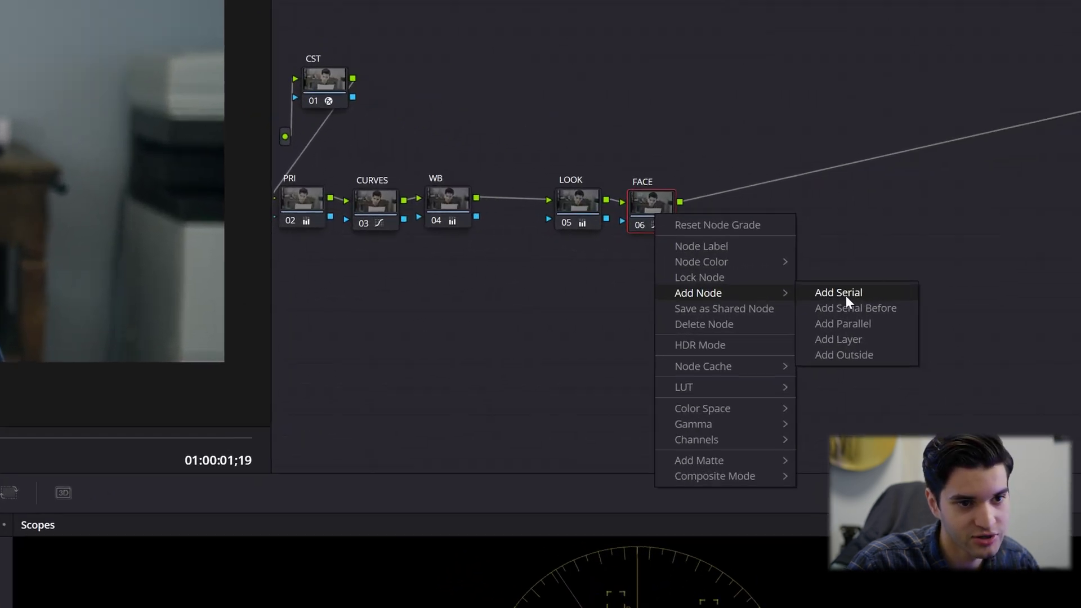
pyautogui.click(853, 298)
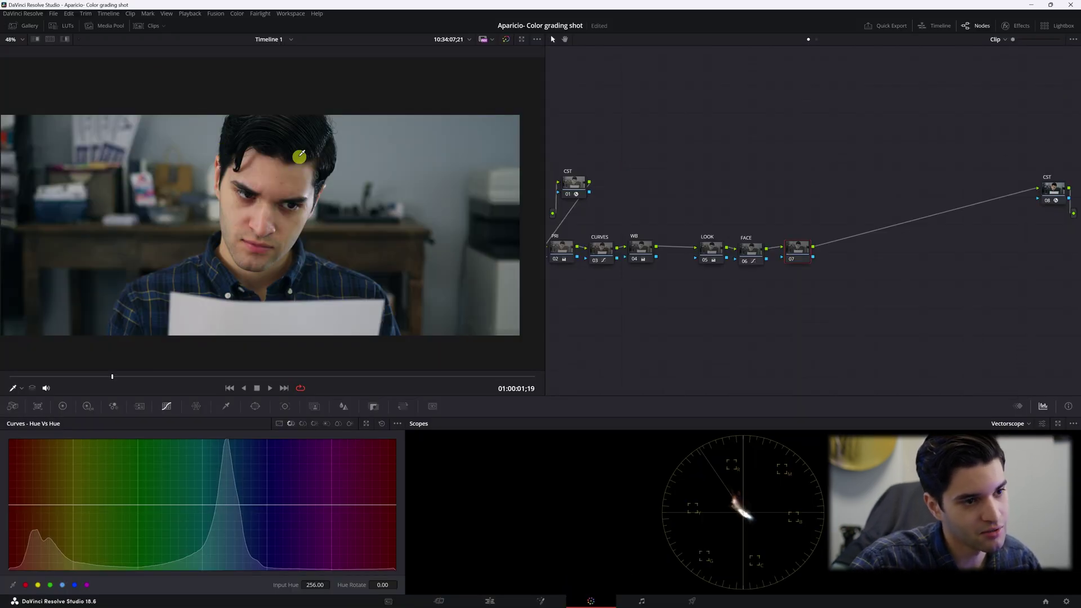
pyautogui.moveTo(803, 253); pyautogui.dragTo(735, 248)
pyautogui.moveTo(787, 251); pyautogui.dragTo(781, 249)
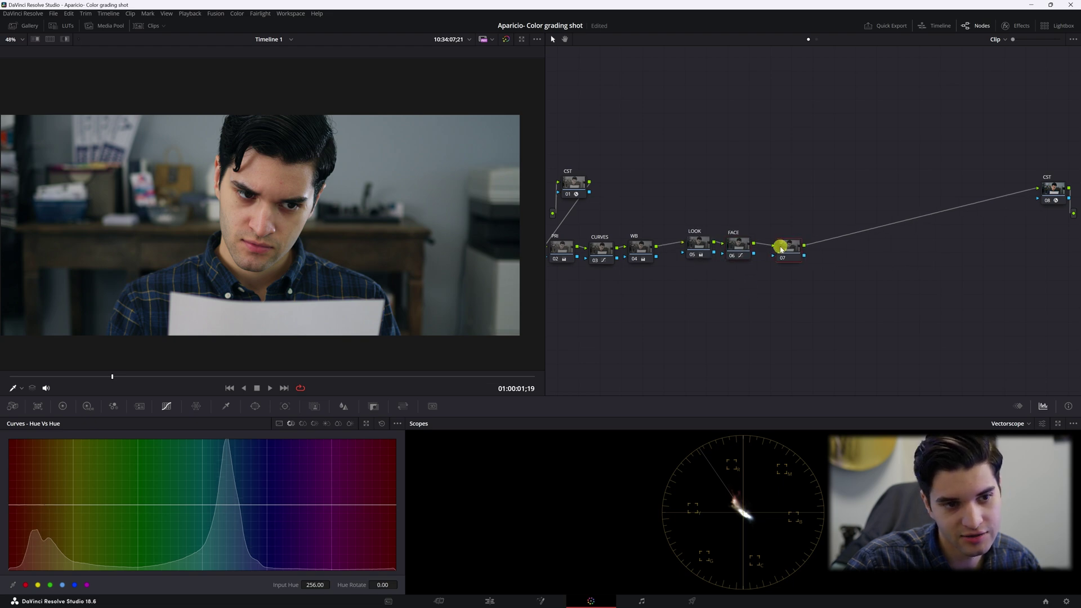
# Label the new node after FACE as PW and straighten its place in the row
pyautogui.rightClick(786, 253)
pyautogui.click(814, 269)
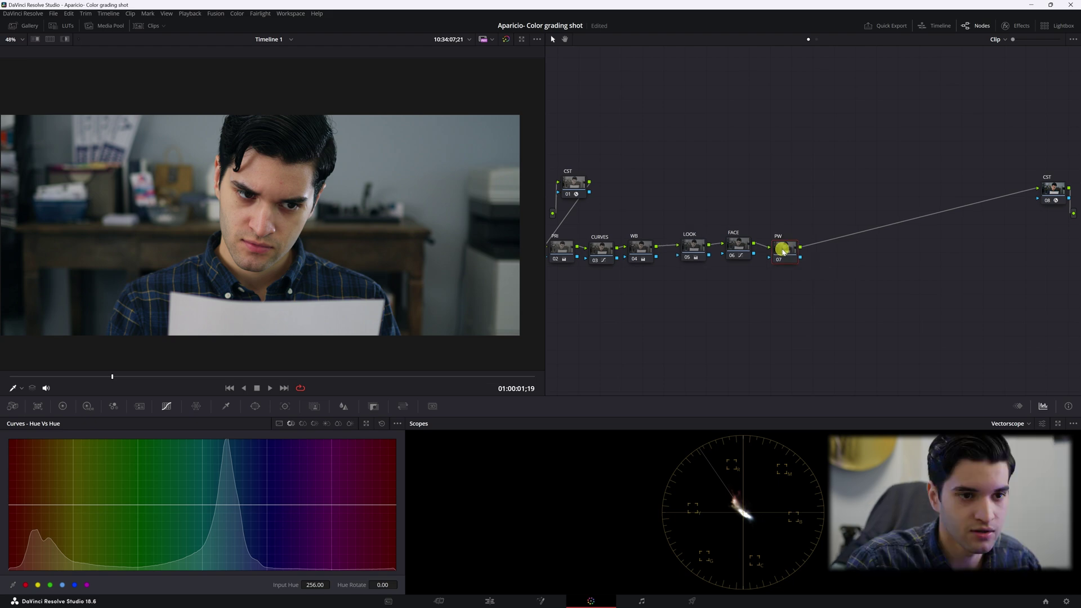
pyautogui.rightClick(784, 251)
pyautogui.click(818, 267)
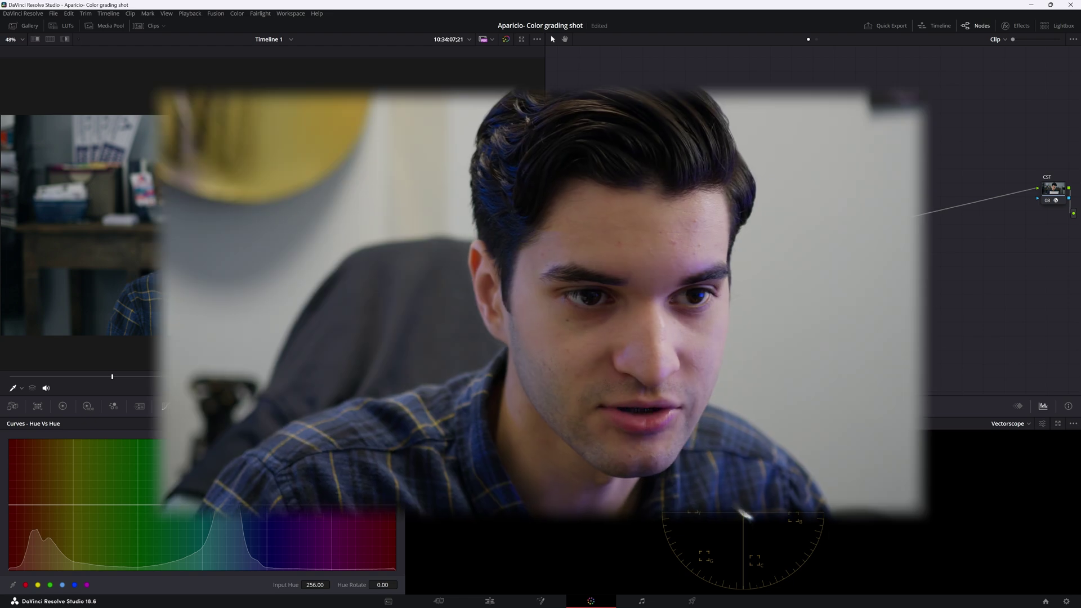
pyautogui.moveTo(784, 247); pyautogui.dragTo(784, 246)
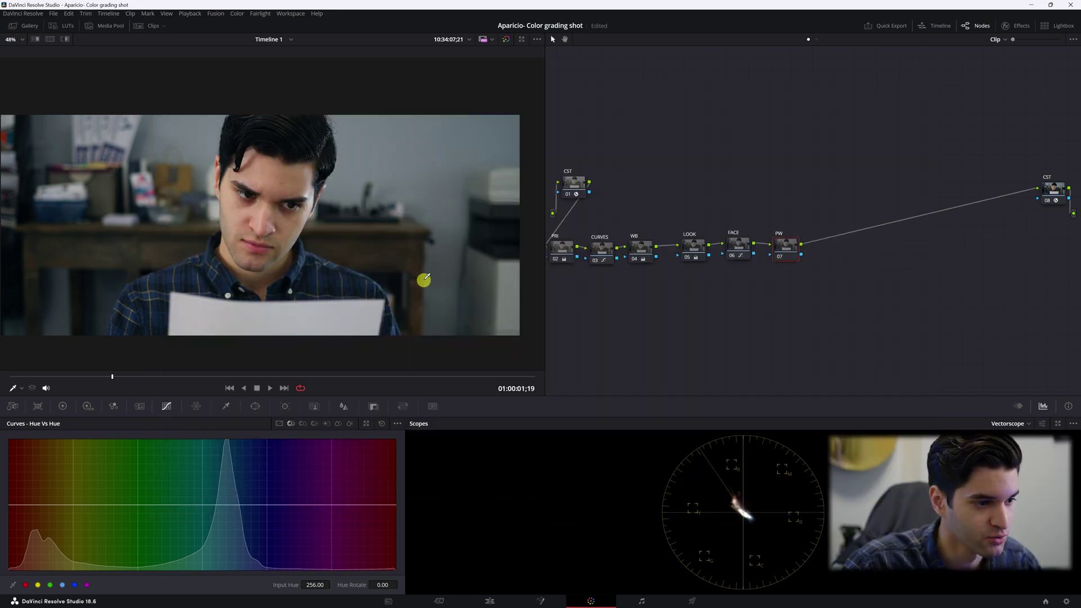
# Add a gradient window to the PW node, turn on Highlight and reshape the gradient across the frame
pyautogui.click(252, 406)
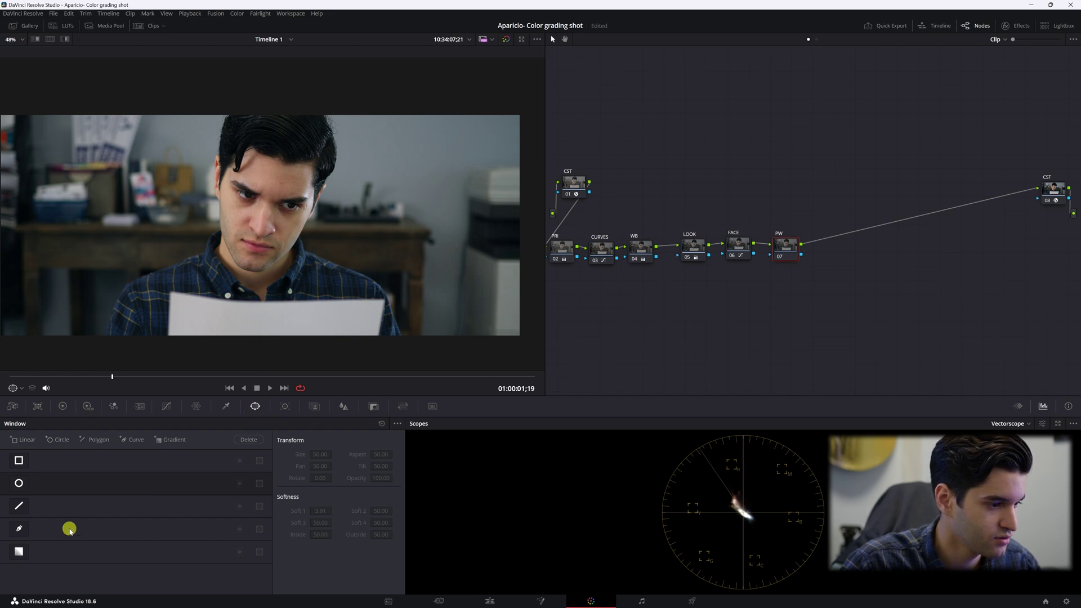
pyautogui.click(18, 552)
pyautogui.click(66, 38)
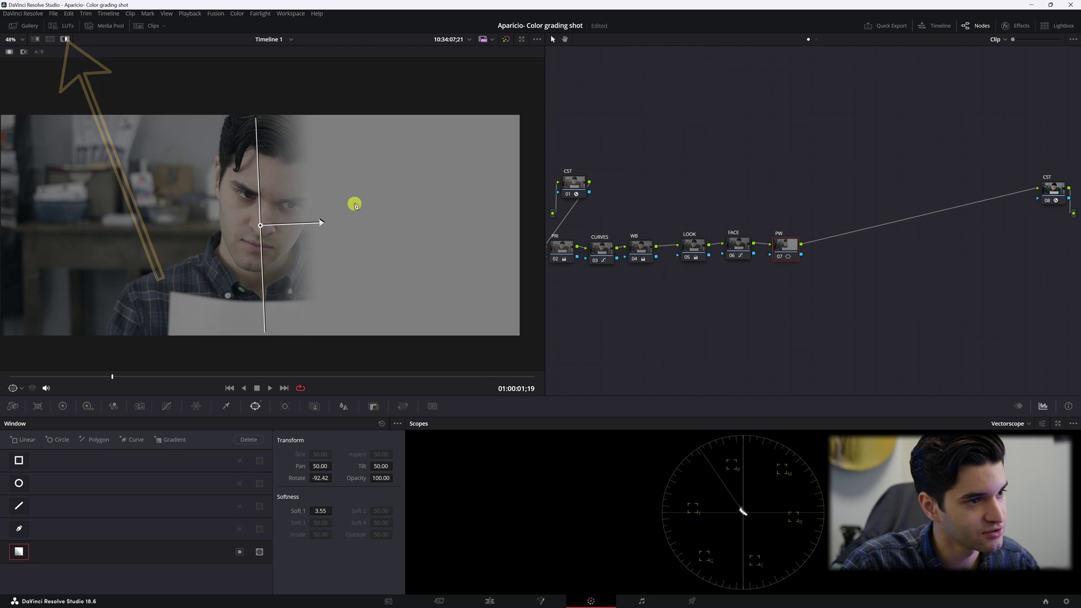
pyautogui.moveTo(322, 221); pyautogui.dragTo(126, 245)
pyautogui.scroll(-3, 252, 230)
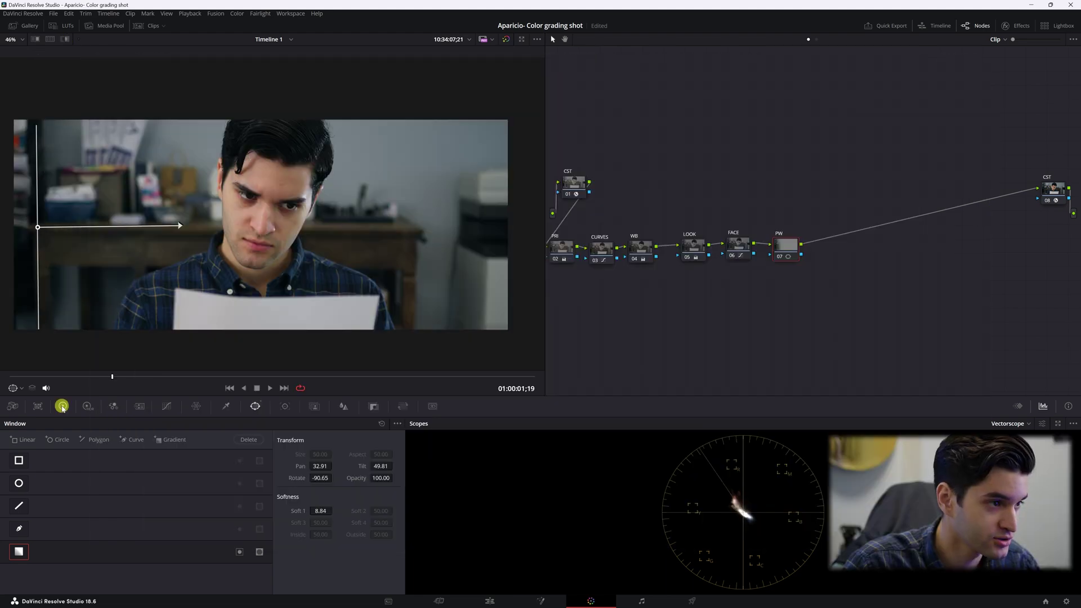
# Darken the area inside the PW node's gradient window by lowering the master Gain and Gamma in the primaries
pyautogui.click(62, 405)
pyautogui.moveTo(251, 564); pyautogui.dragTo(243, 566)
pyautogui.moveTo(176, 565); pyautogui.dragTo(168, 566)
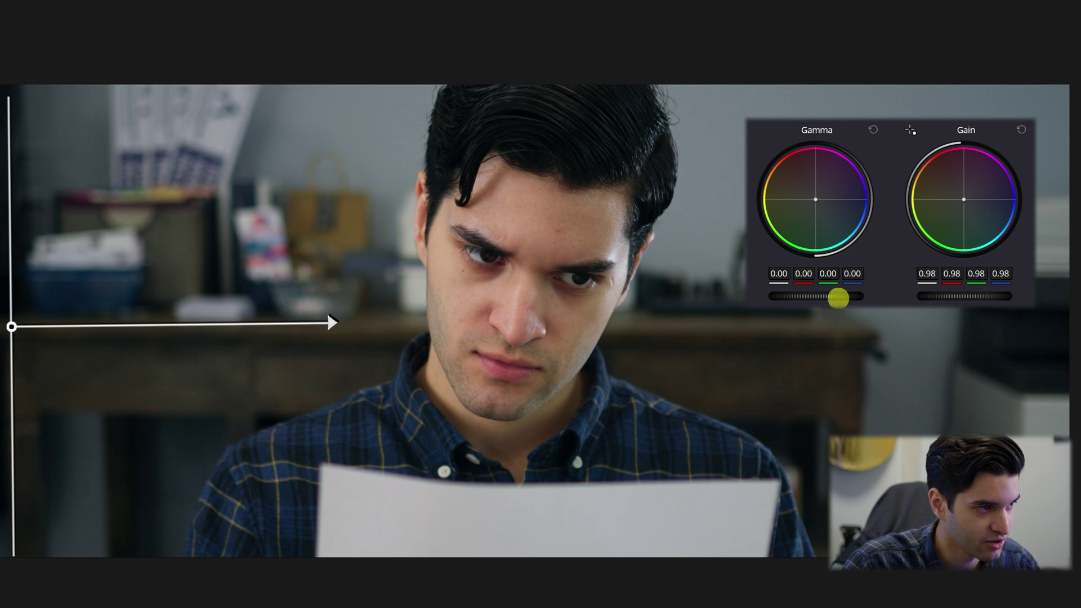
# Adjust the PW gradient window to pan 32.91, tilt 49.81, rotation -89.94 and softness 12.69
pyautogui.moveTo(837, 299); pyautogui.dragTo(812, 294)
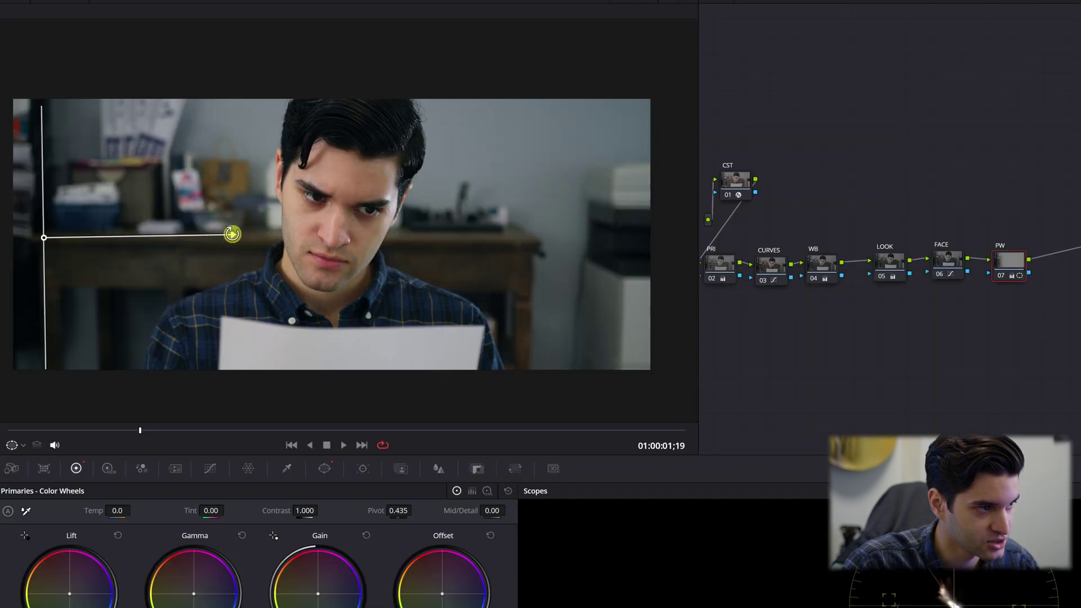
pyautogui.moveTo(232, 233); pyautogui.dragTo(301, 239)
pyautogui.click(1008, 260)
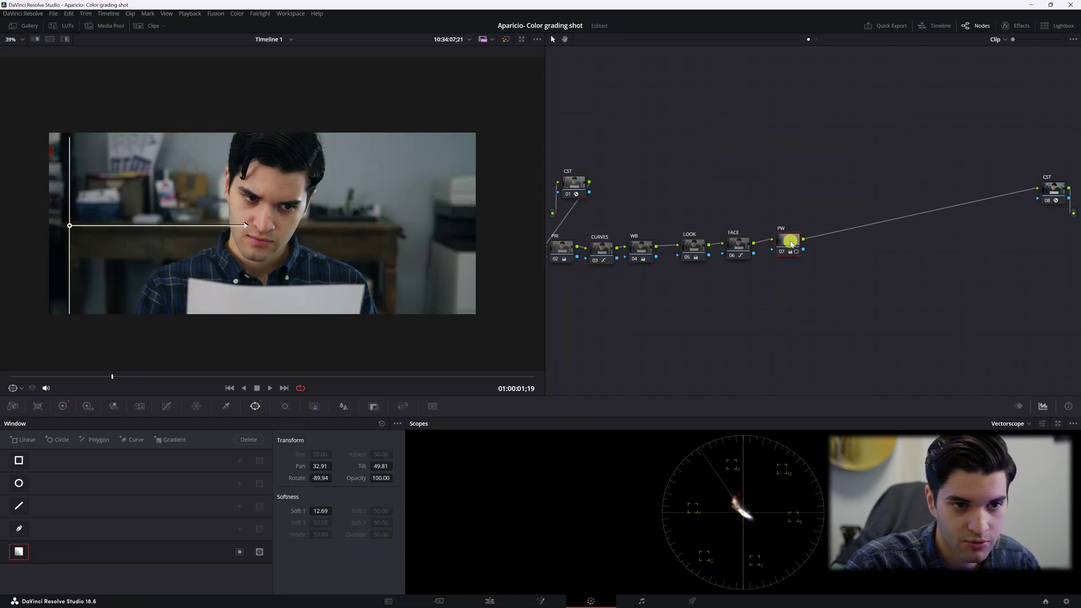
# Add a parallel node to the PW node and space the two parallel nodes apart
pyautogui.rightClick(790, 244)
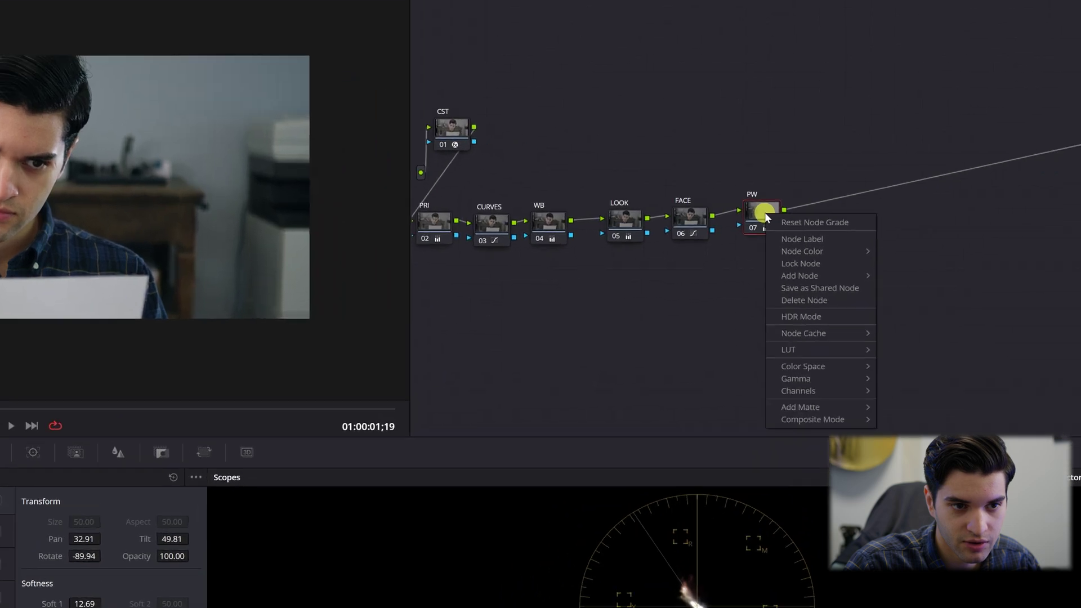
pyautogui.moveTo(828, 285)
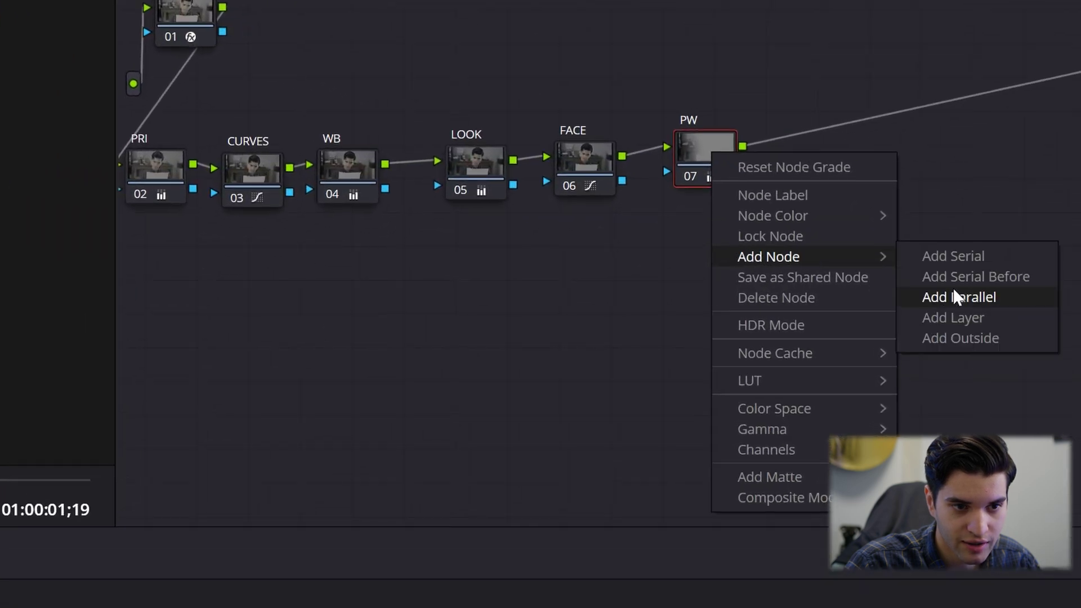
pyautogui.click(952, 290)
pyautogui.moveTo(697, 155); pyautogui.dragTo(696, 126)
pyautogui.moveTo(706, 224); pyautogui.dragTo(702, 239)
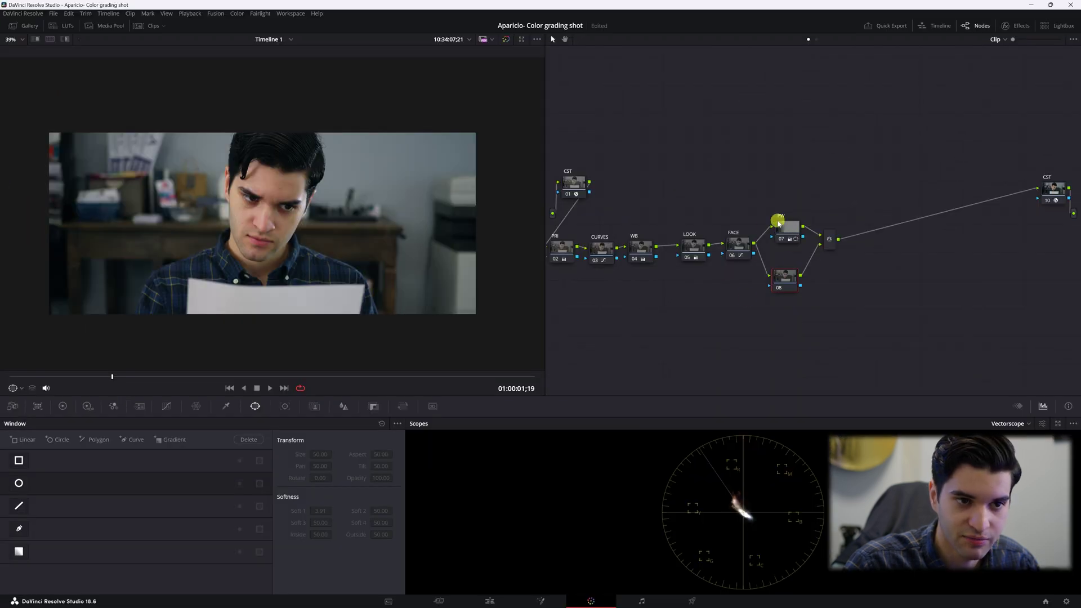
# Add a gradient window to the new parallel node, turn on Highlight and set the gradient to rotation 90.58 and softness 10.43
pyautogui.click(19, 552)
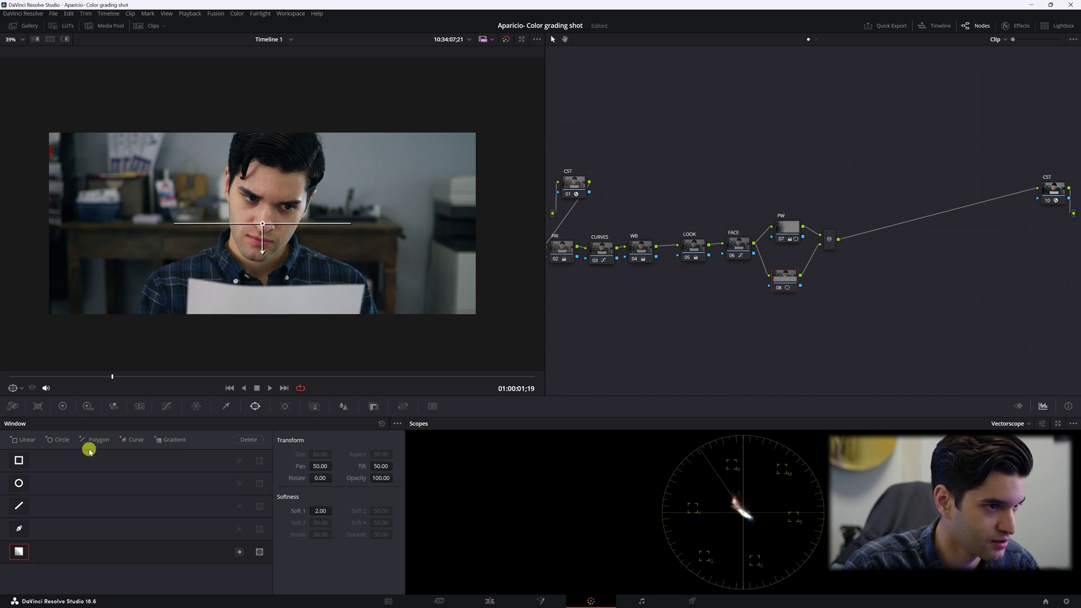
pyautogui.moveTo(269, 251); pyautogui.dragTo(145, 213)
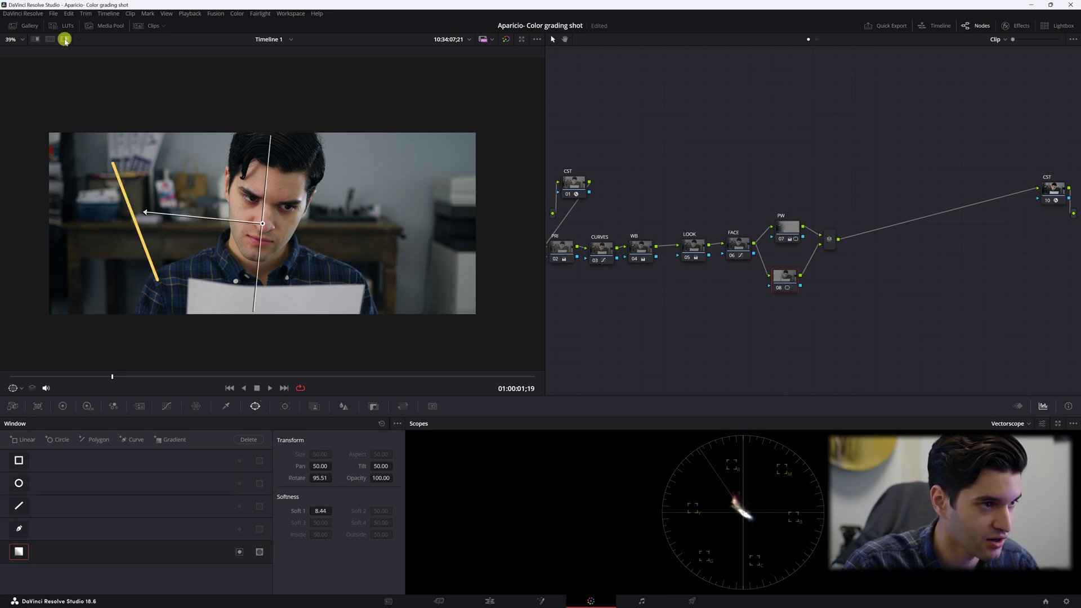
pyautogui.click(64, 39)
pyautogui.moveTo(145, 215); pyautogui.dragTo(118, 222)
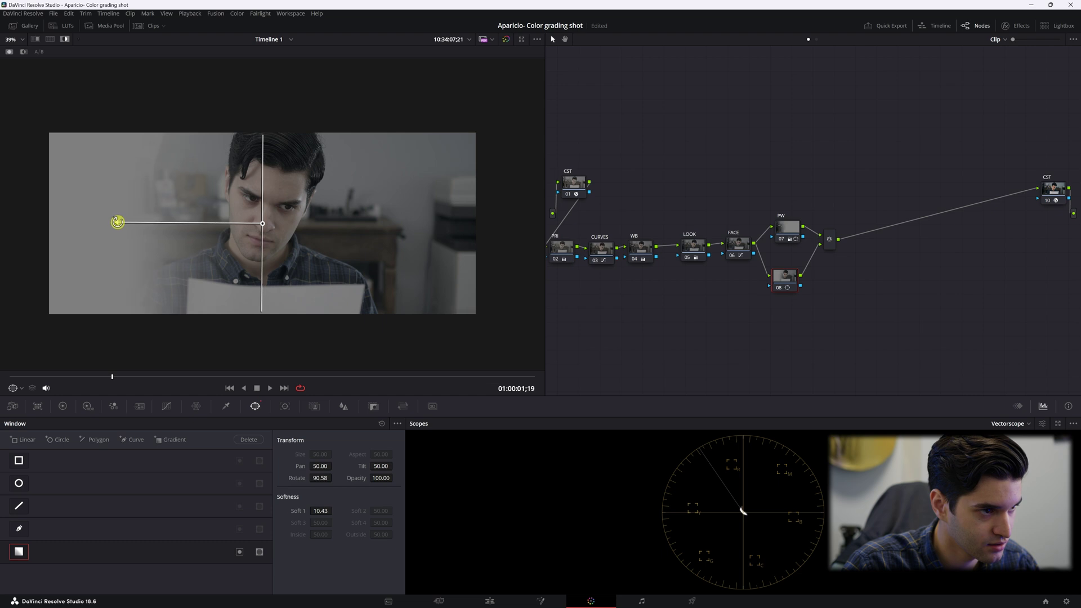
# Shift the parallel node's gradient window to the right side of the frame, turn off Highlight and lower the Gamma to darken it
pyautogui.moveTo(261, 223); pyautogui.dragTo(454, 228)
pyautogui.click(65, 39)
pyautogui.moveTo(305, 226); pyautogui.dragTo(308, 225)
pyautogui.click(63, 406)
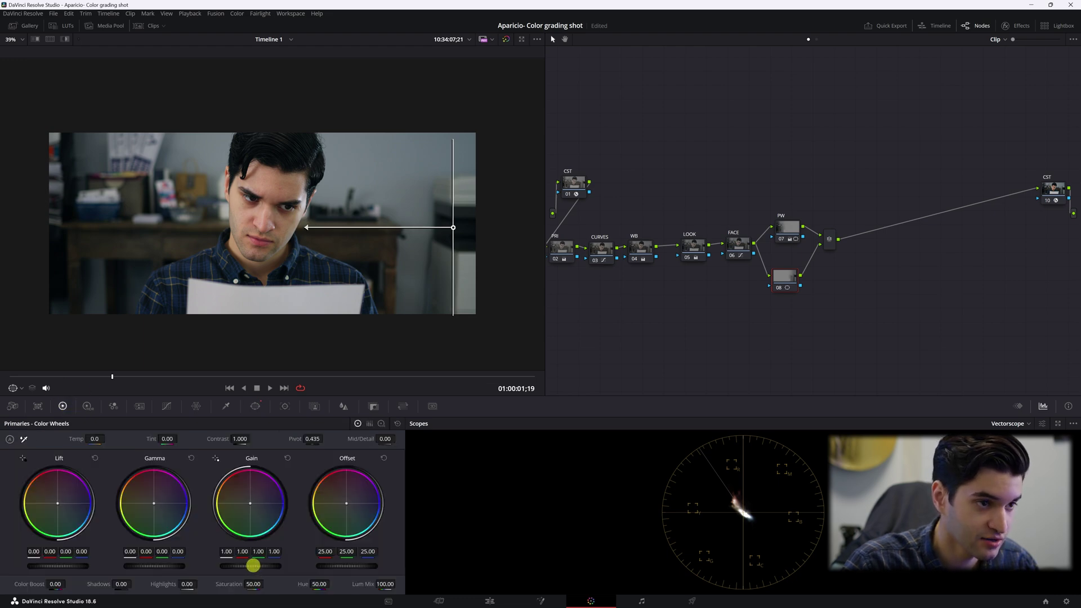
pyautogui.moveTo(163, 565); pyautogui.dragTo(158, 563)
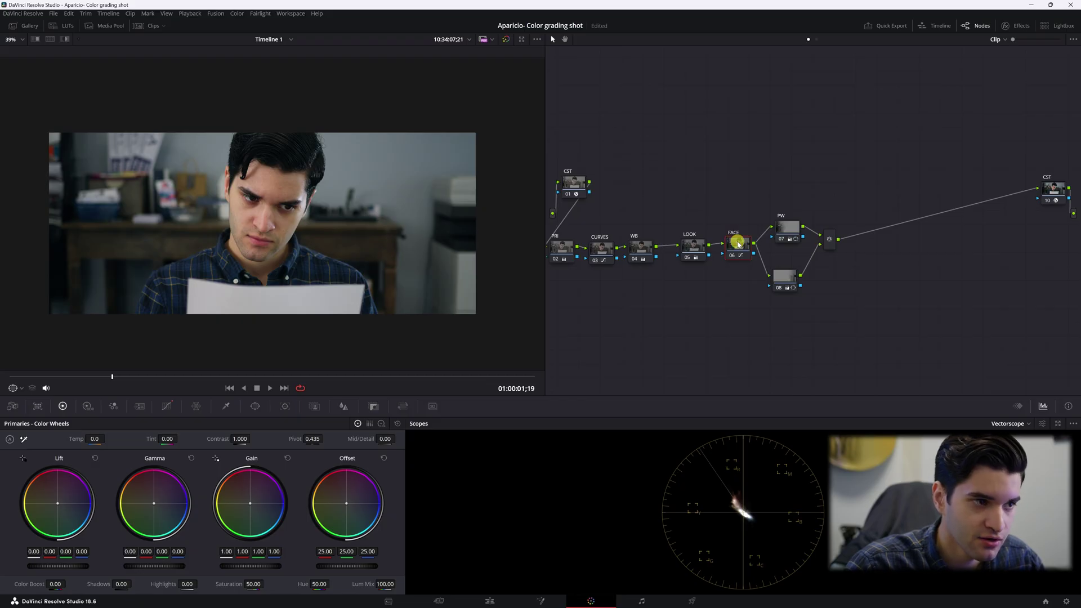
# Lower the FACE node's Hue Vs Lum curve at input hue 281.46 to a lum gain of 0.89 and compare with the node off and on
pyautogui.click(168, 406)
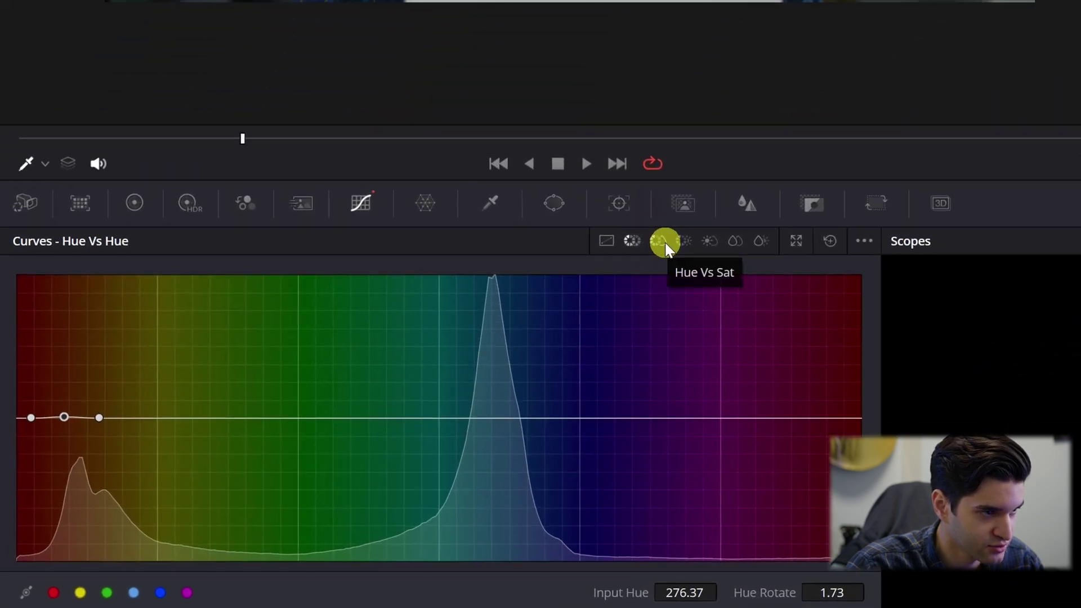
pyautogui.click(659, 241)
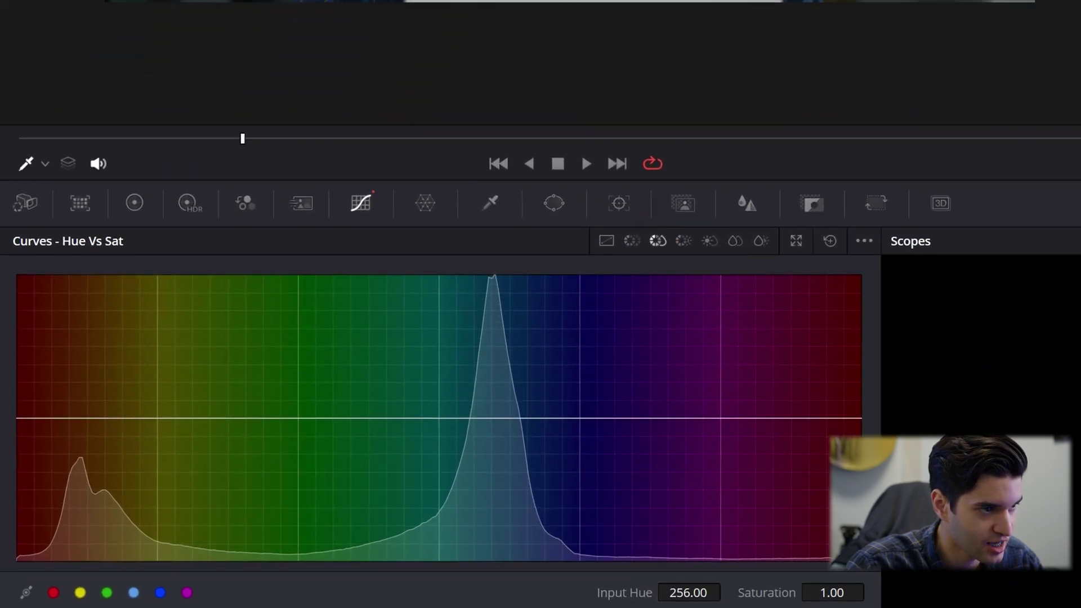
pyautogui.click(466, 176)
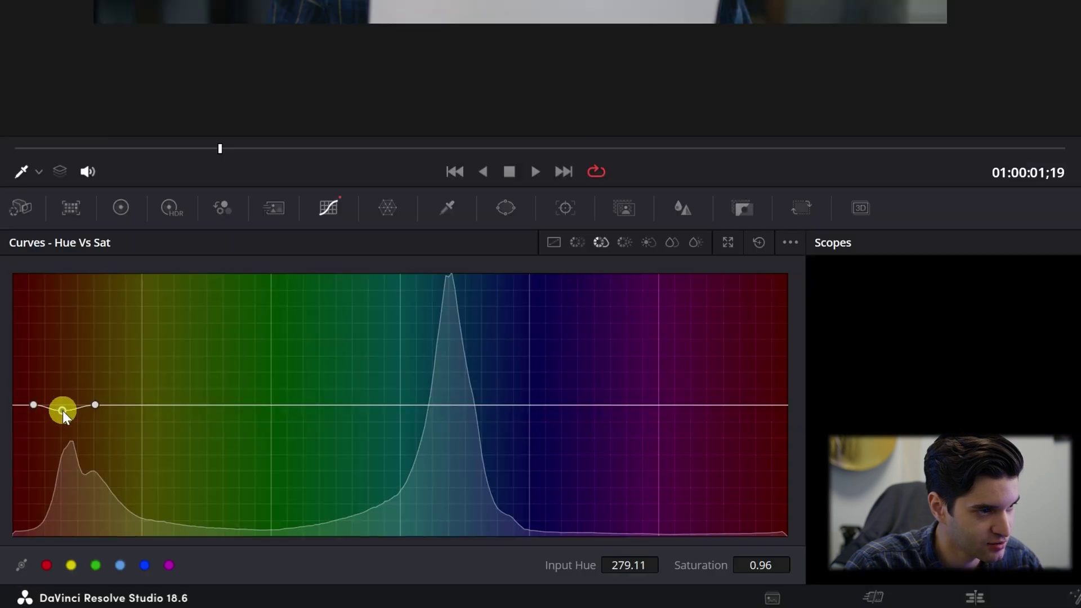
pyautogui.moveTo(62, 409); pyautogui.dragTo(63, 415)
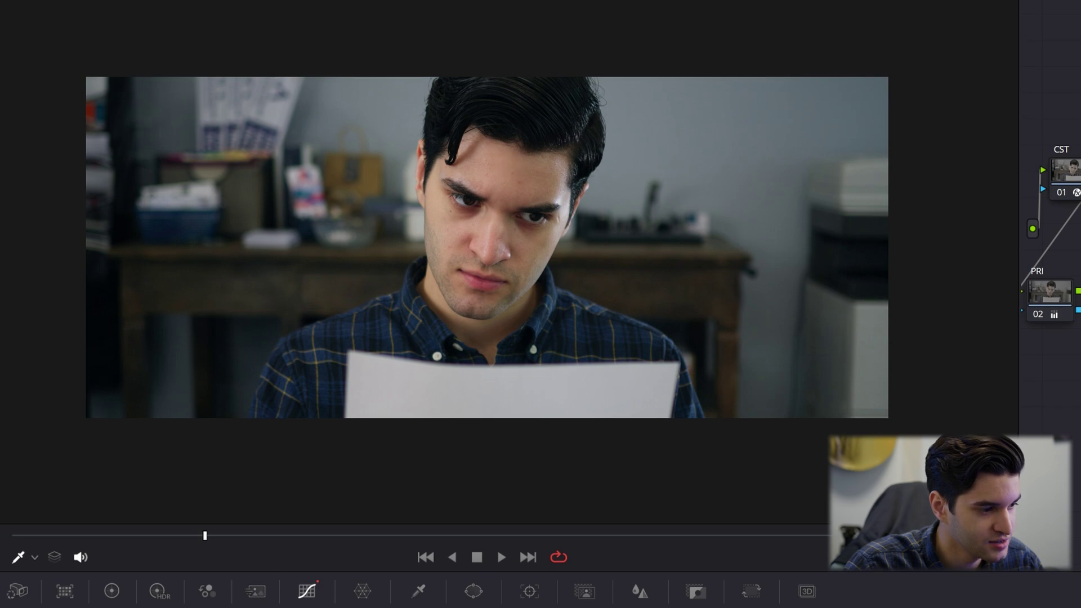
pyautogui.moveTo(52, 442); pyautogui.dragTo(51, 454)
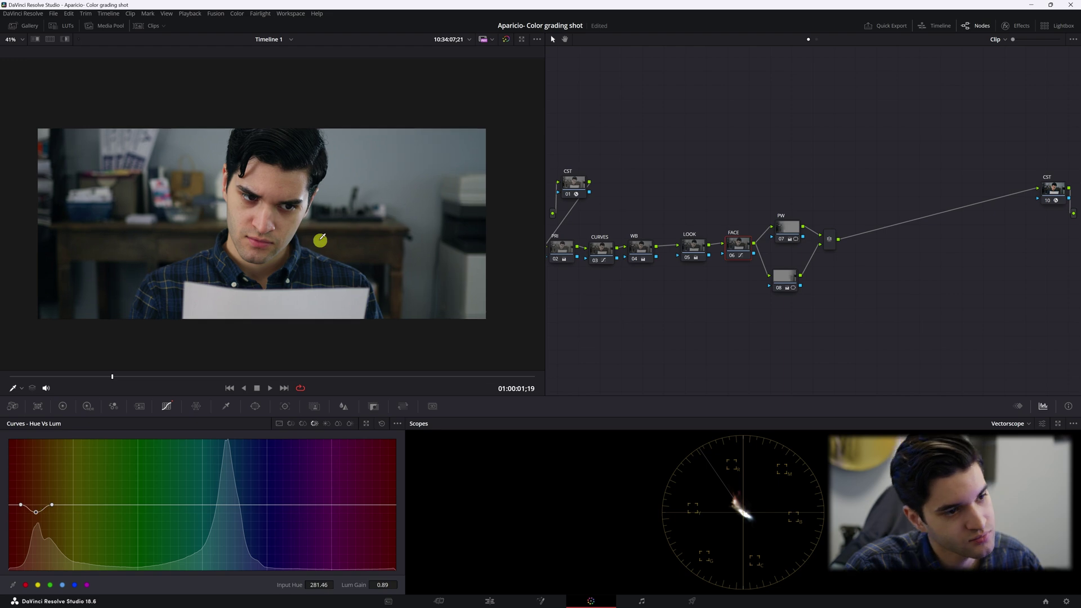
pyautogui.hotkey('ctrl', 'd')
pyautogui.hotkey('ctrl', 'd')
pyautogui.hotkey('ctrl', 'd')
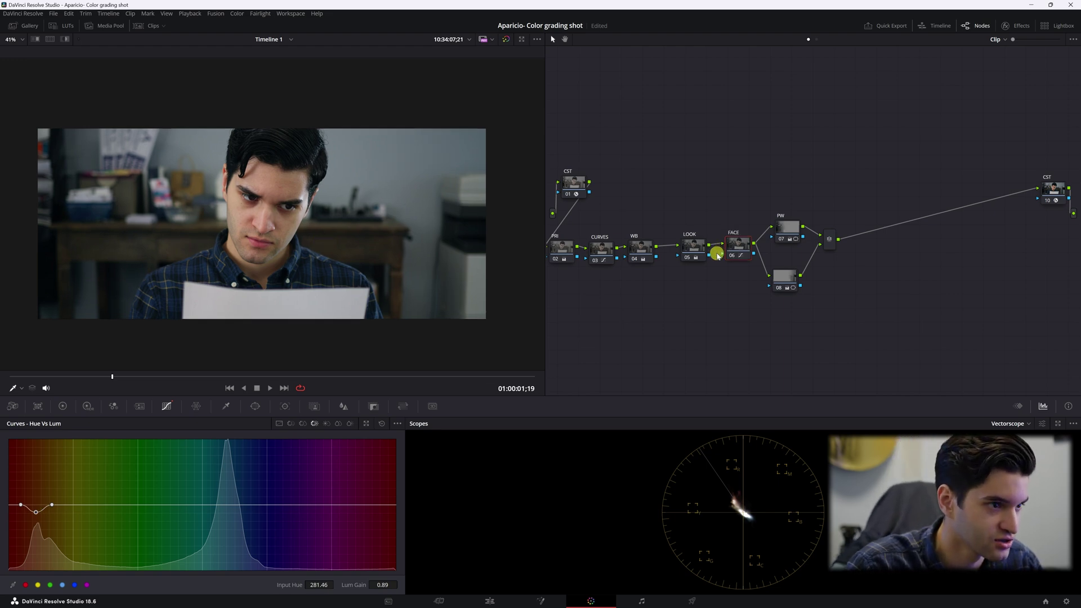
# Add a serial node after the parallel mixer and place it close to the mixer
pyautogui.click(787, 228)
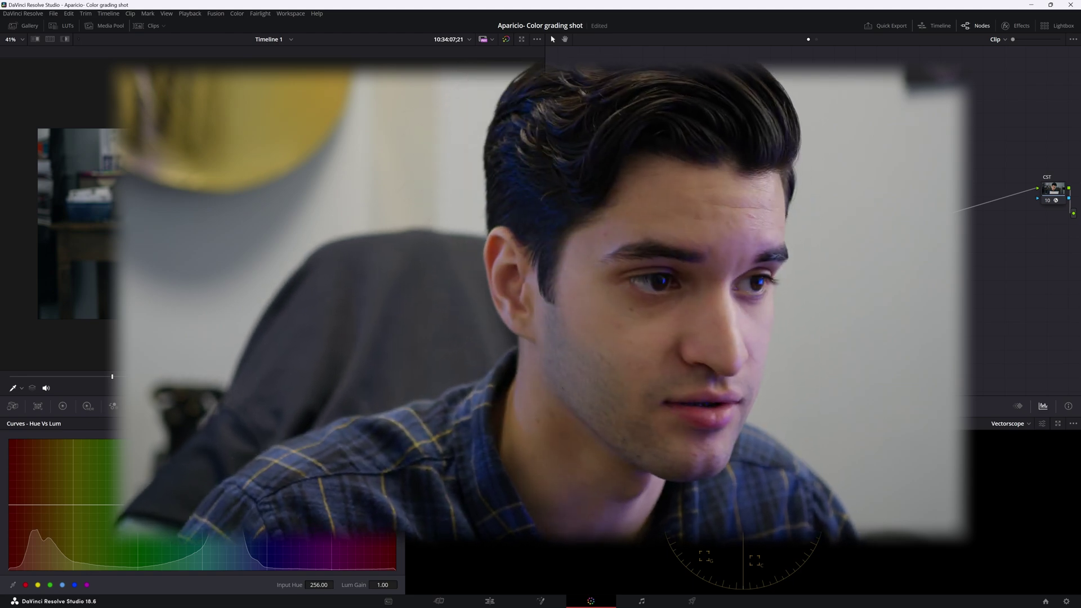
pyautogui.scroll(1, 261, 224)
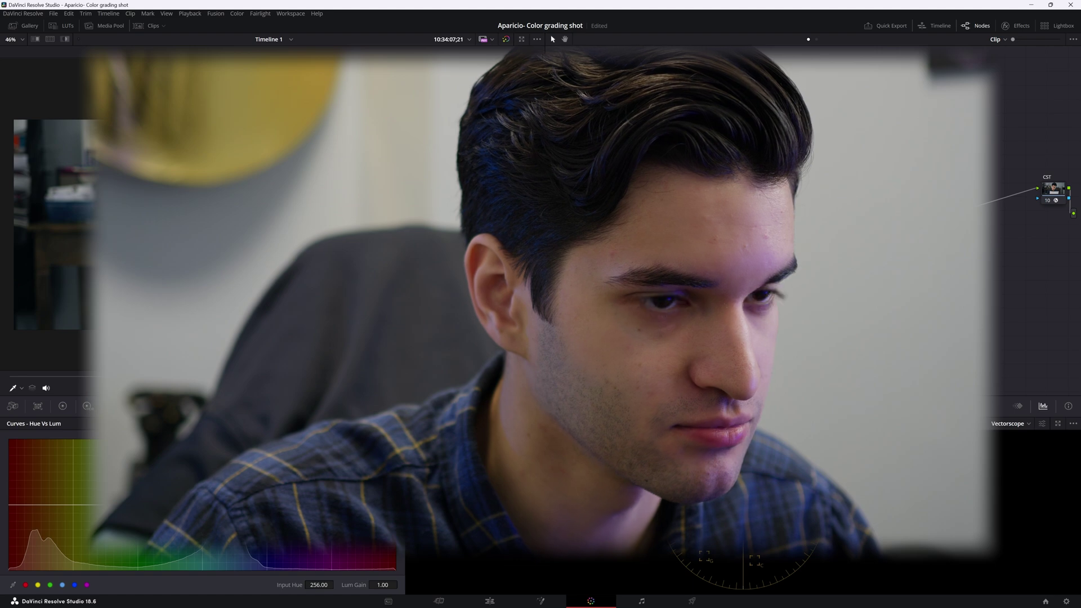
pyautogui.click(828, 253)
pyautogui.hotkey('alt', 's')
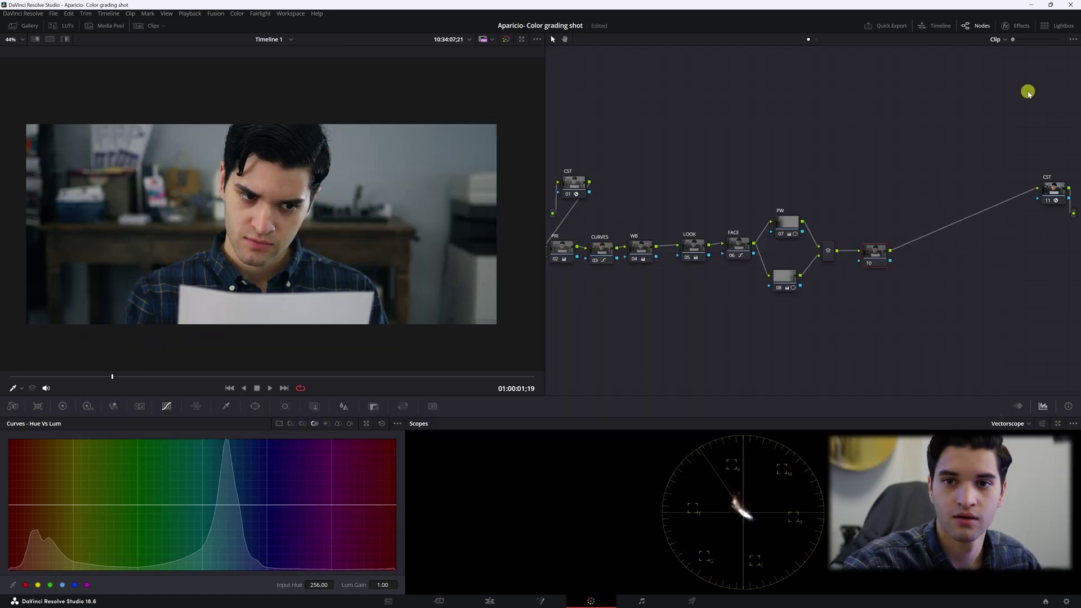
pyautogui.click(1019, 25)
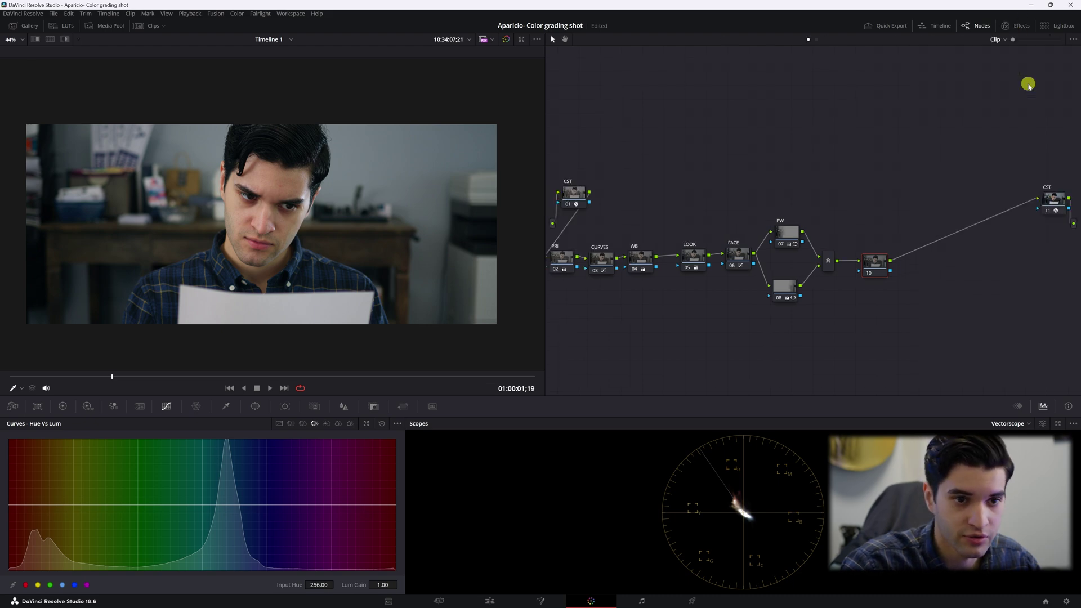
pyautogui.moveTo(870, 266); pyautogui.dragTo(861, 270)
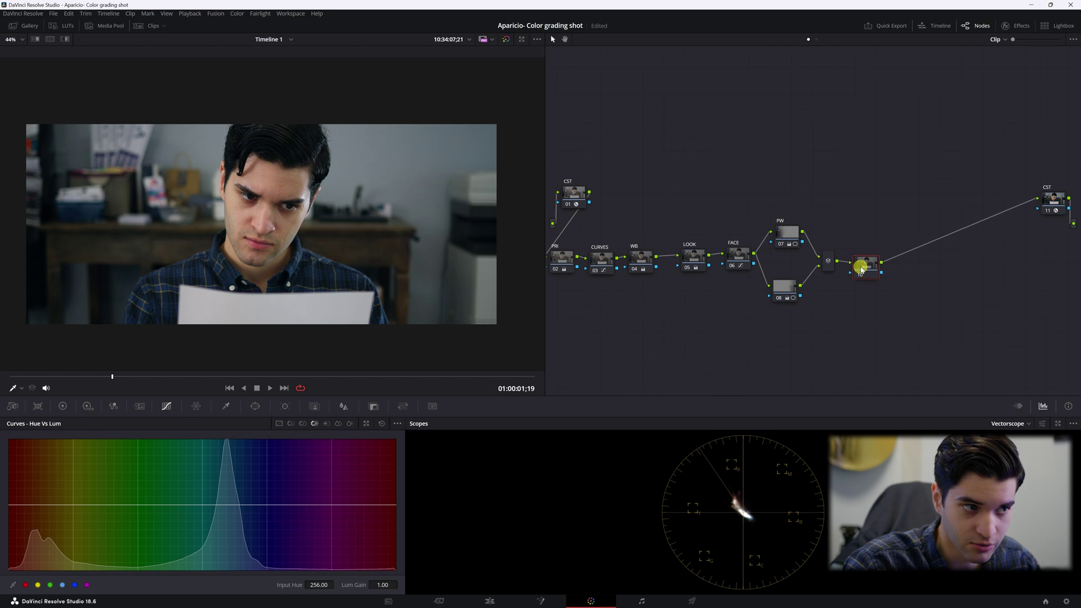
# Search the effects library for "film" and apply Film Grain to the node after the mixer
pyautogui.click(1016, 26)
pyautogui.click(971, 54)
pyautogui.write('film')
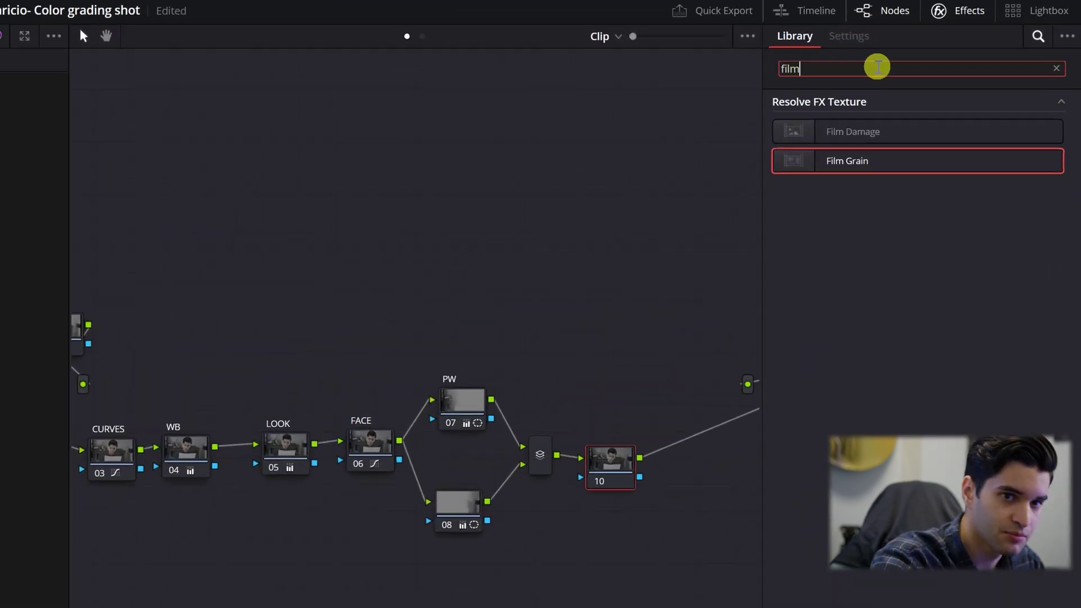
pyautogui.moveTo(827, 164); pyautogui.dragTo(615, 463)
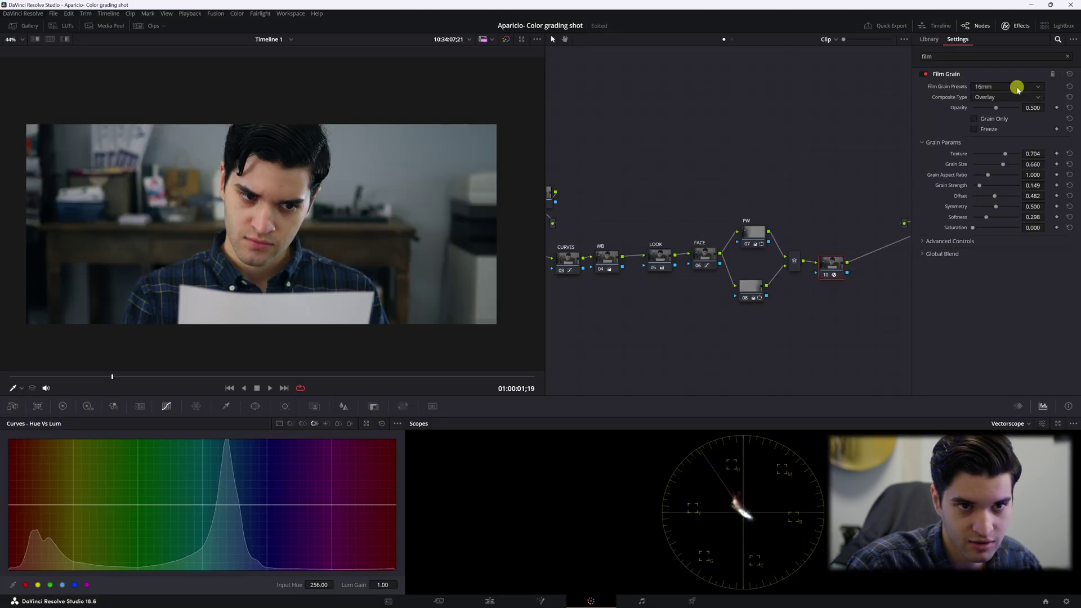
# Apply the 35mm Film Grain preset, raise opacity to 0.771 and grain size to 0.449, and close the effect settings
pyautogui.click(1018, 87)
pyautogui.scroll(-2, 1003, 140)
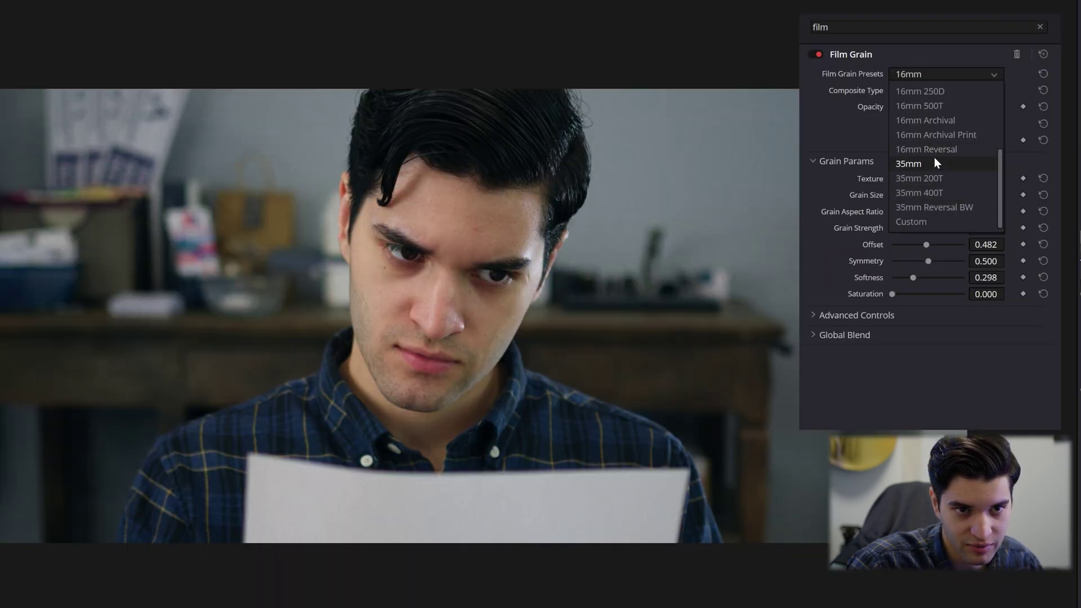
pyautogui.click(934, 162)
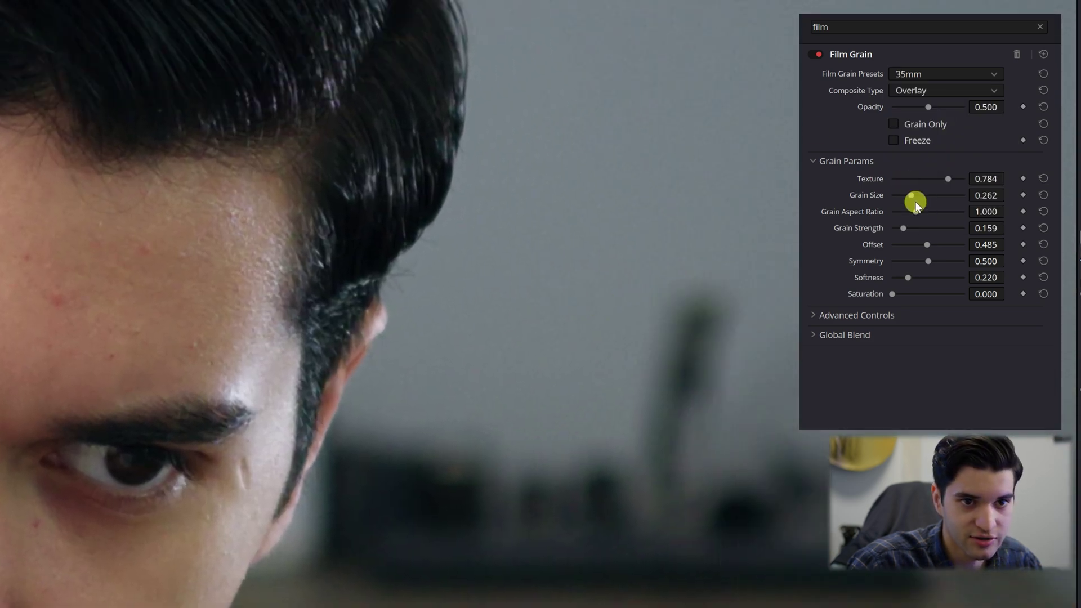
pyautogui.moveTo(928, 107); pyautogui.dragTo(947, 107)
pyautogui.moveTo(911, 195)
pyautogui.mouseDown()
pyautogui.moveTo(934, 191)
pyautogui.moveTo(924, 198)
pyautogui.mouseUp()
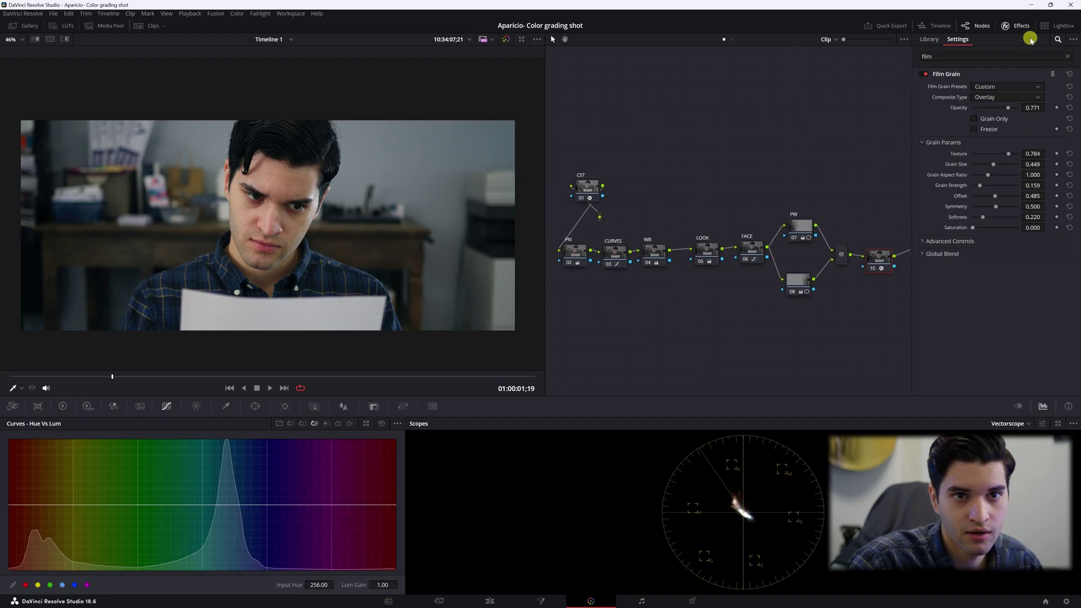
pyautogui.click(1021, 26)
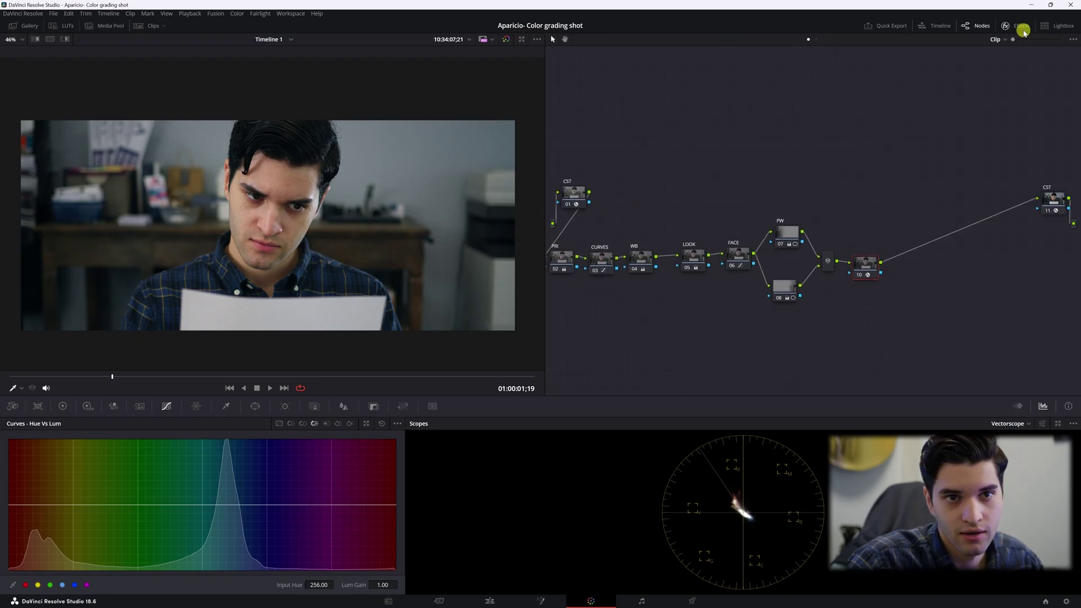
# Select all nodes between the two CST nodes and shift them together further right in the graph
pyautogui.moveTo(962, 338); pyautogui.dragTo(594, 265)
pyautogui.click(799, 232)
pyautogui.moveTo(800, 233); pyautogui.dragTo(828, 235)
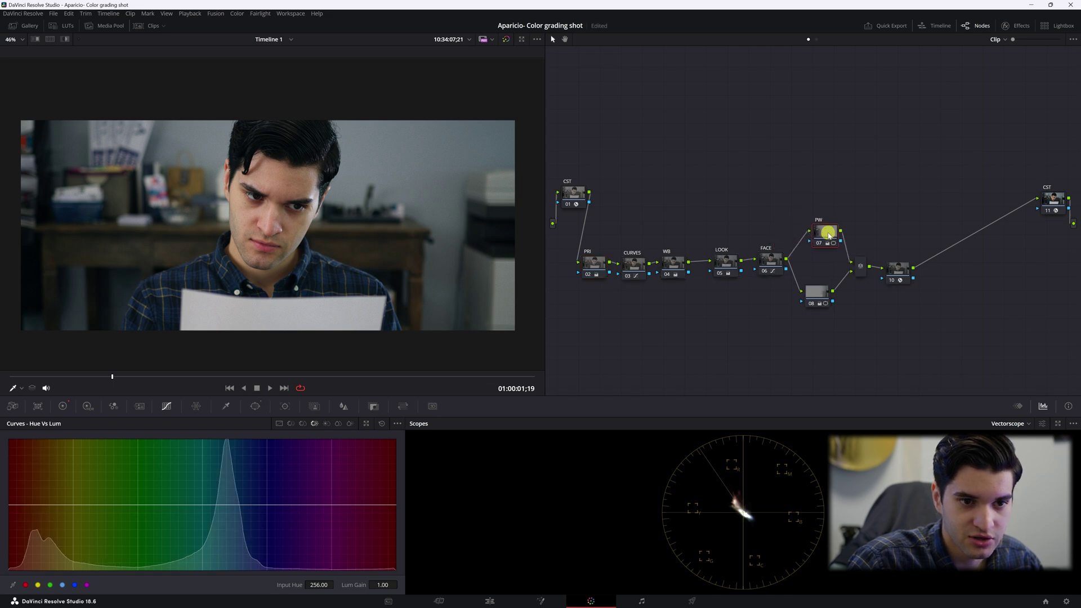
# Label the film grain node FG
pyautogui.rightClick(897, 271)
pyautogui.click(917, 288)
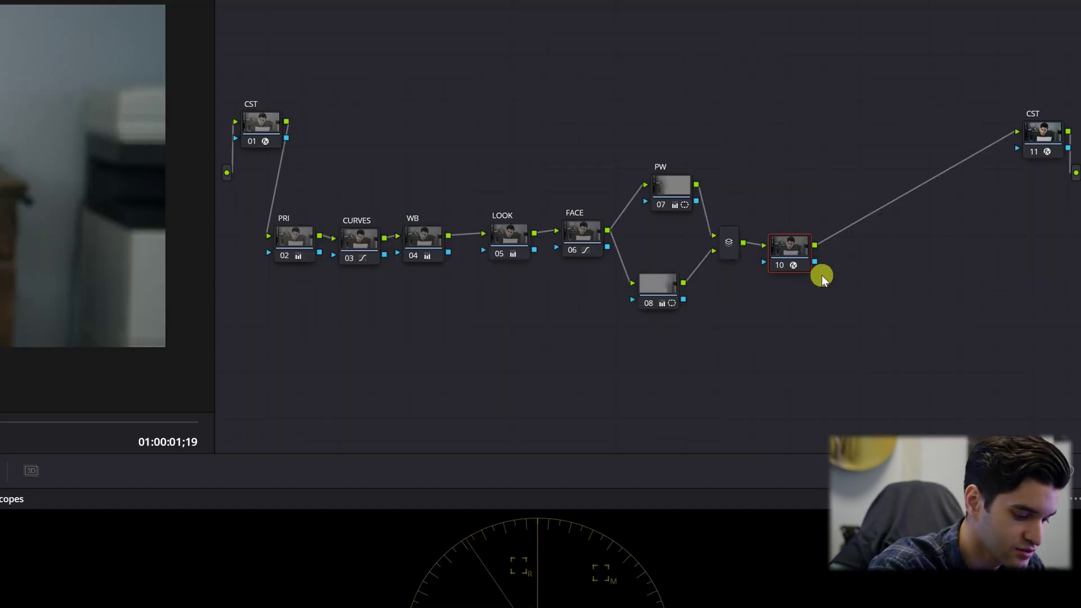
pyautogui.write('FG')
pyautogui.press('Return')
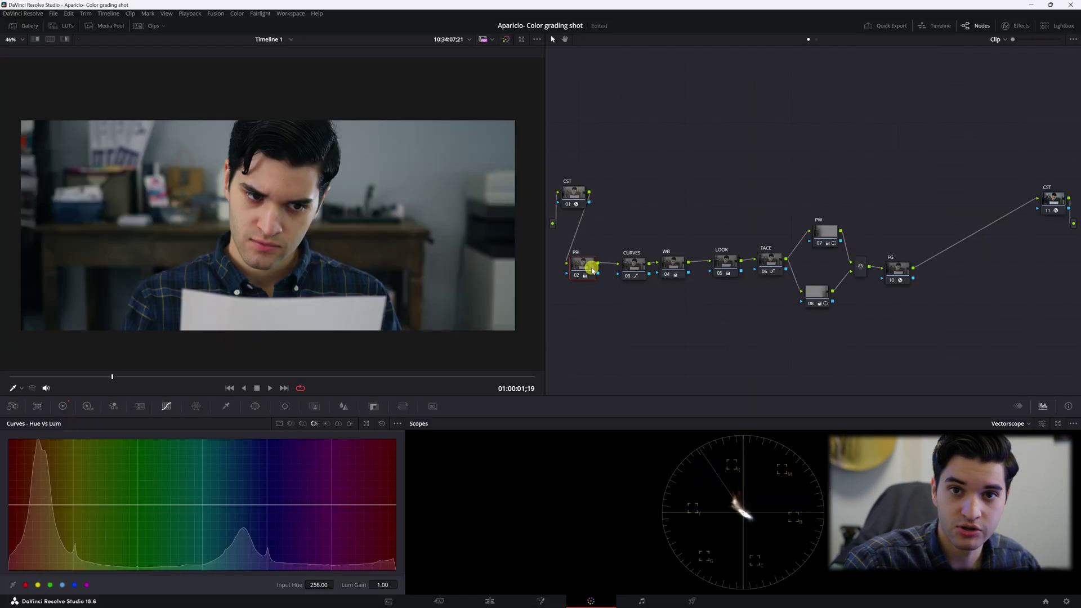
# Set the PRI node's saturation to 45 in the primaries
pyautogui.click(296, 243)
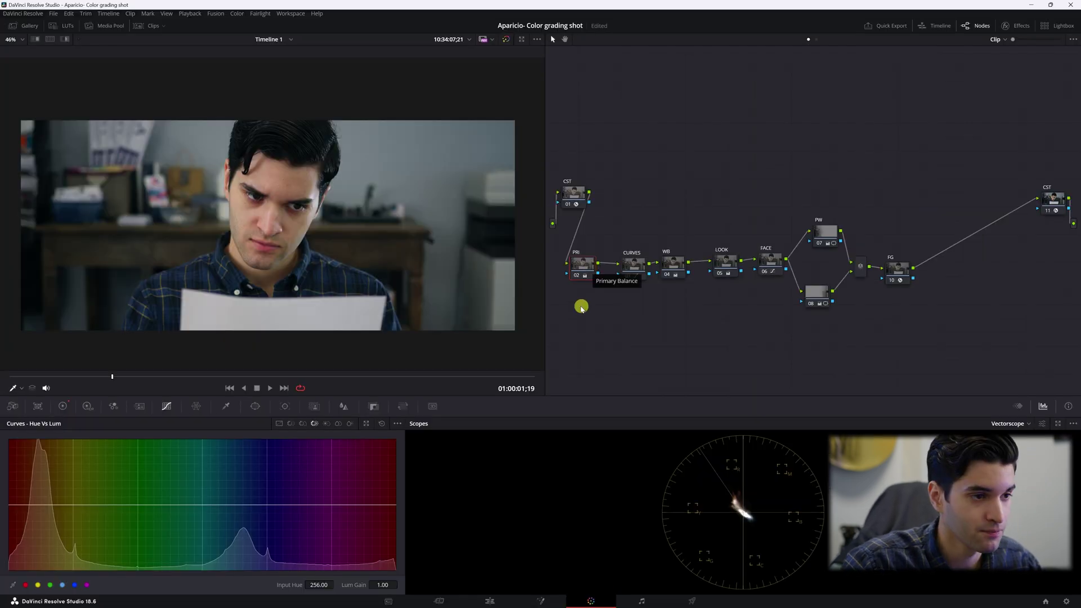
pyautogui.click(61, 406)
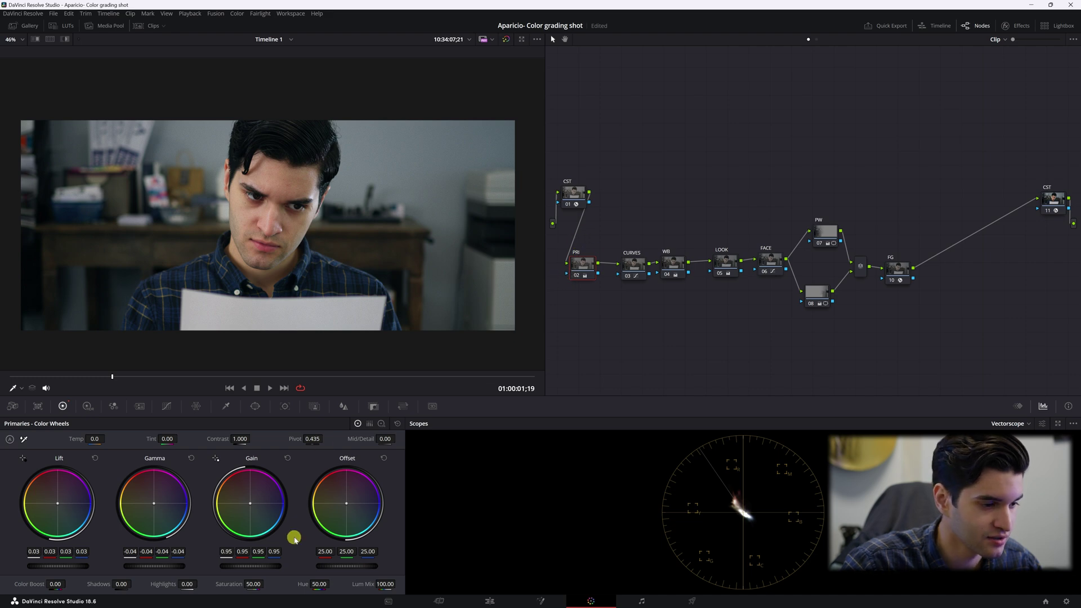
pyautogui.write('45')
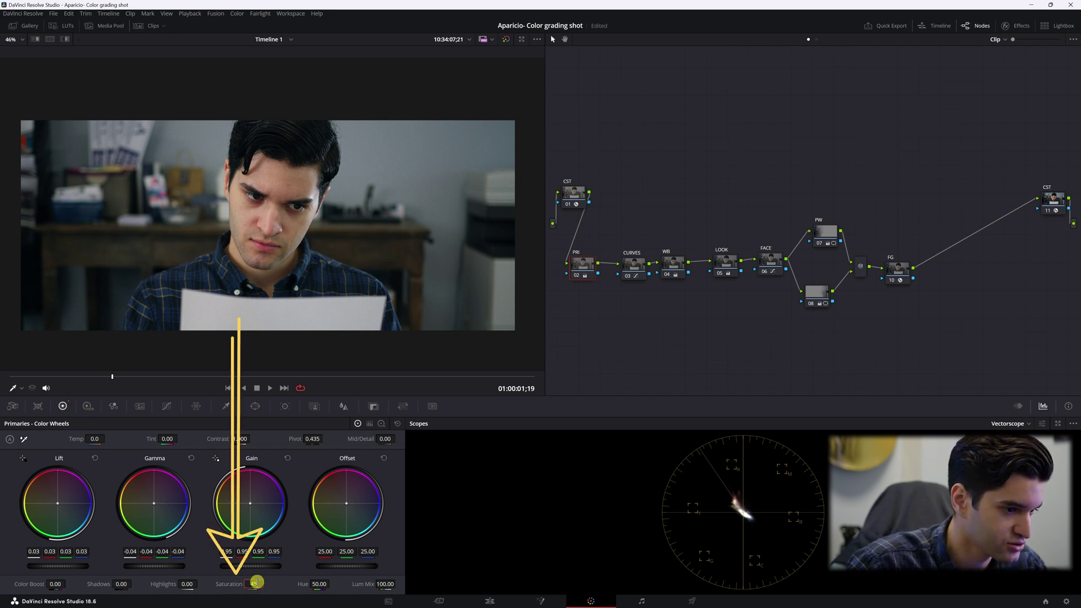
pyautogui.press('Return')
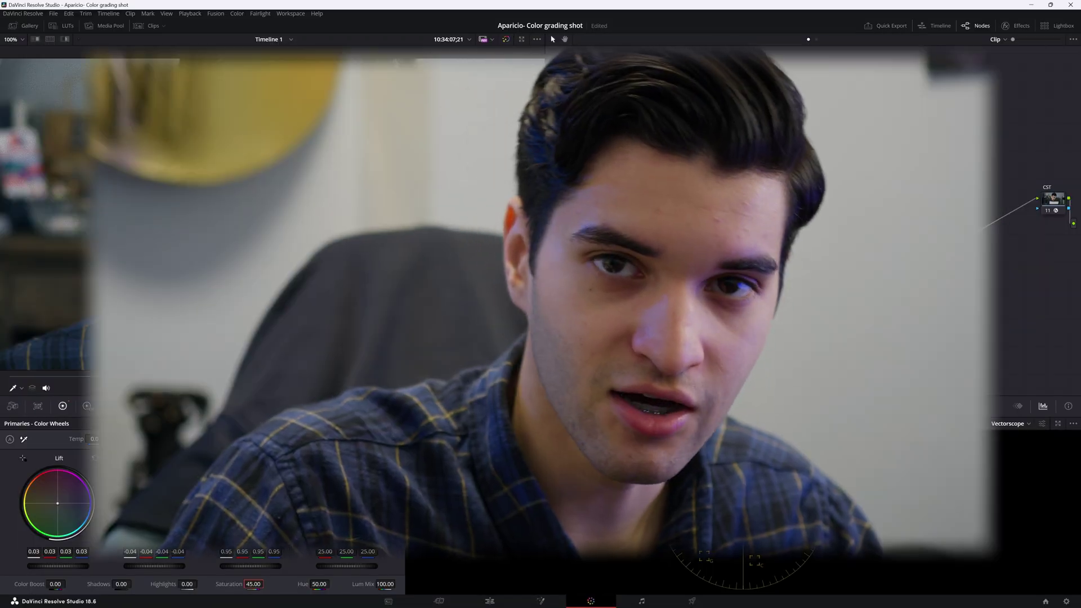
# Switch the nodes between the two CST nodes off and progressively back on to review what each contributes to the grade
pyautogui.scroll(-5, 325, 233)
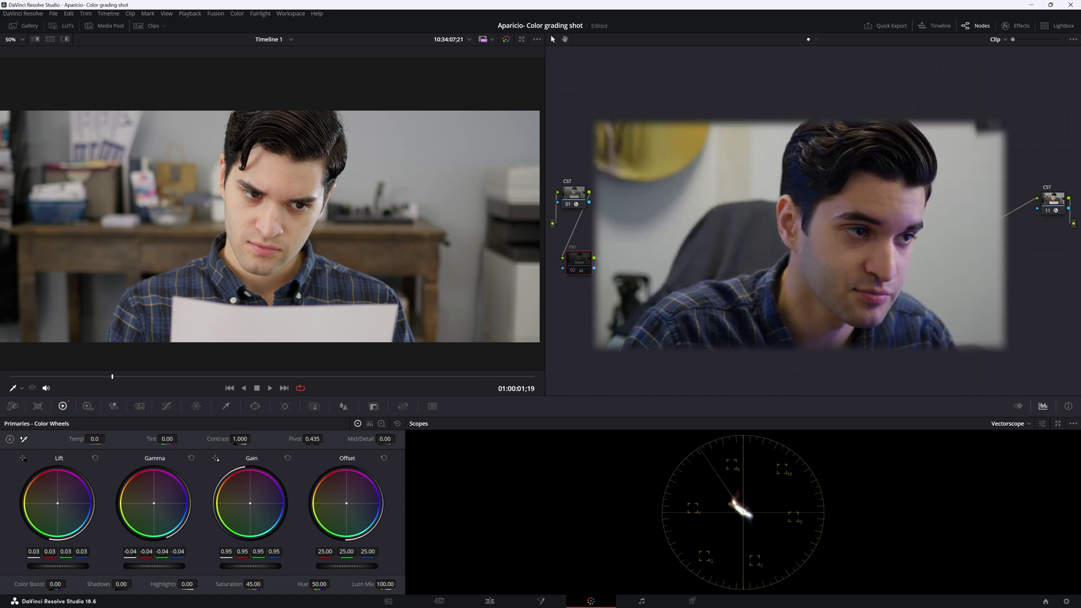
pyautogui.moveTo(703, 329); pyautogui.dragTo(855, 259)
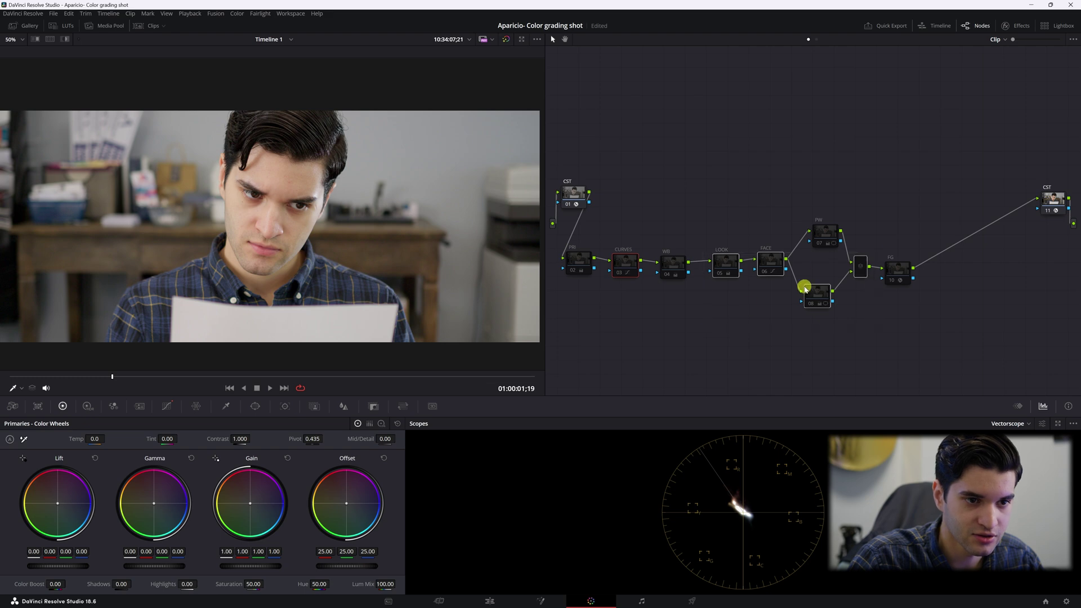
pyautogui.moveTo(548, 345); pyautogui.dragTo(668, 277)
pyautogui.hotkey('ctrl', 'z')
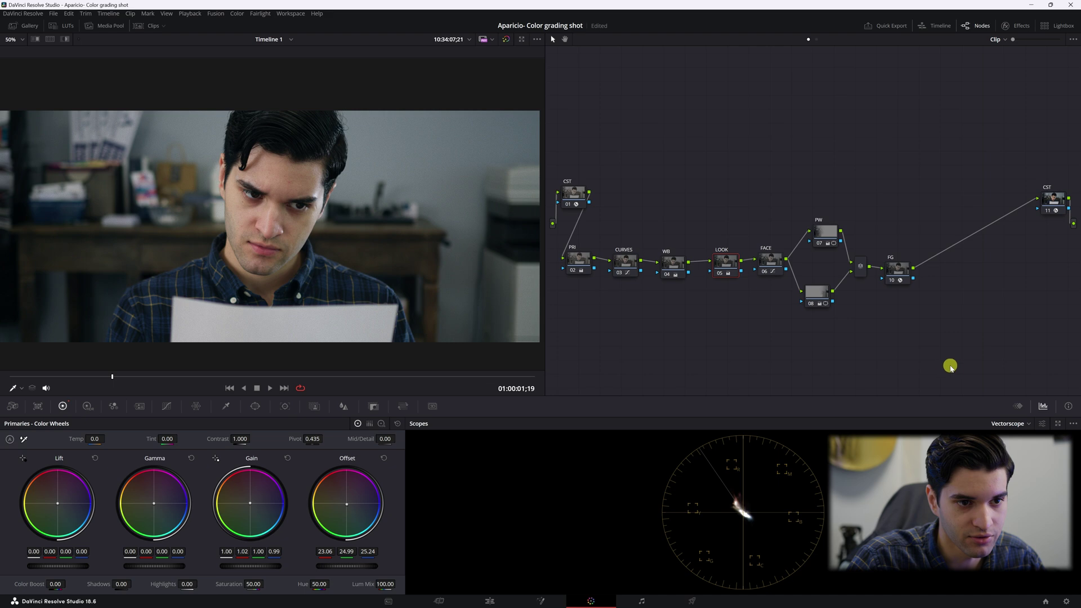
pyautogui.moveTo(950, 366); pyautogui.dragTo(734, 235)
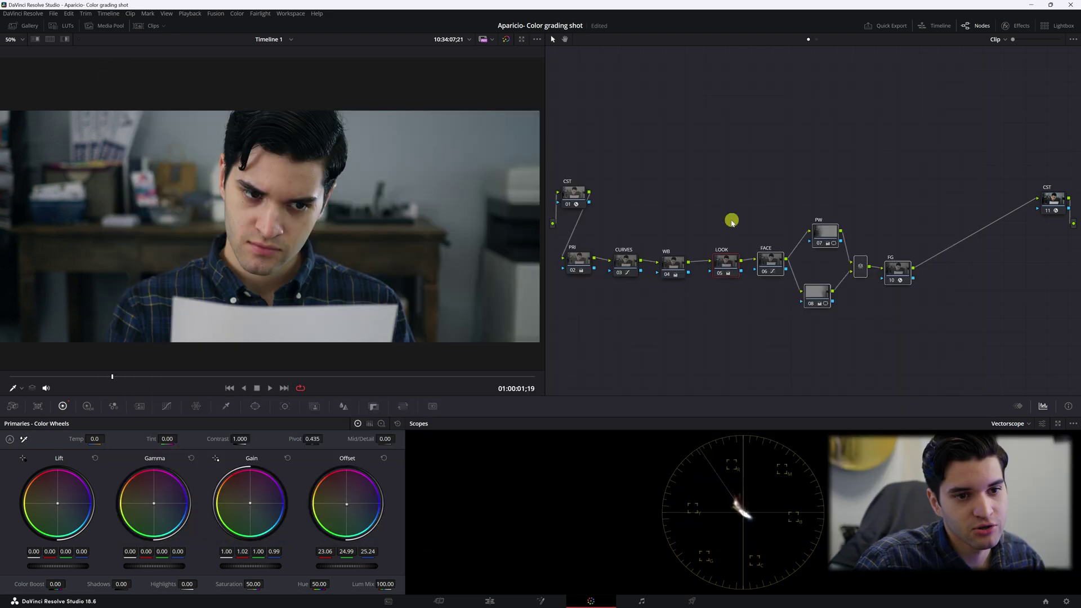
pyautogui.moveTo(955, 368); pyautogui.dragTo(611, 263)
pyautogui.click(767, 342)
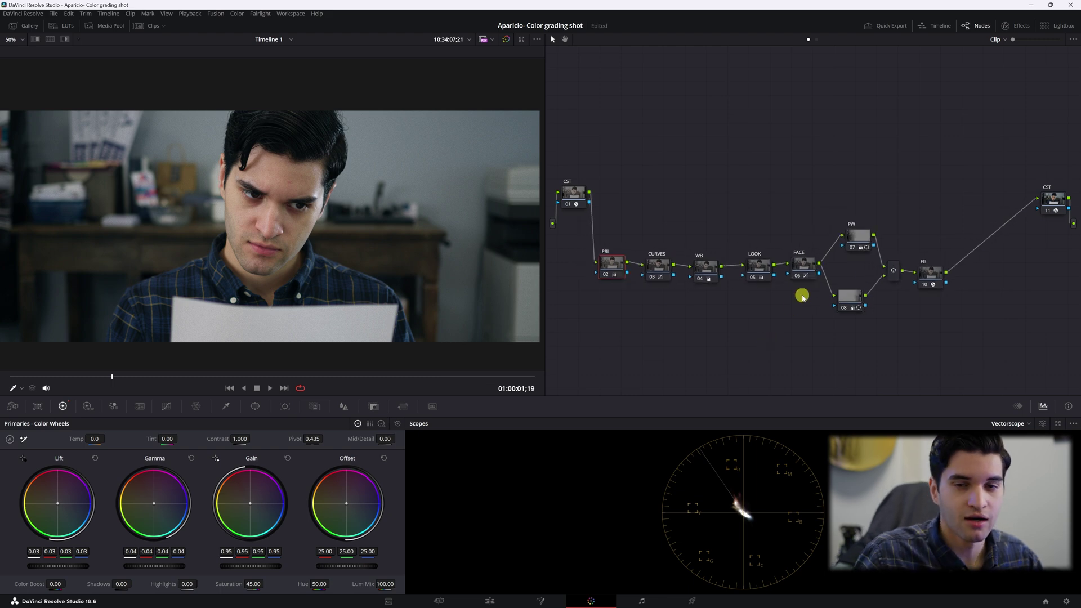